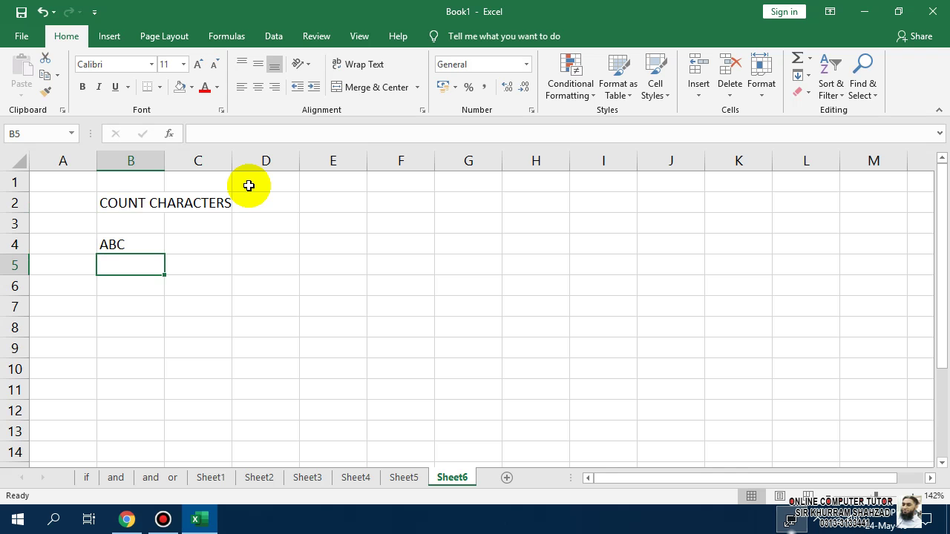
Step: Undo the ABC entry on Sheet6 and copy the COUNT BLANK table A3:B11 from Sheet5 to B4 on Sheet6
key("ctrl+z")
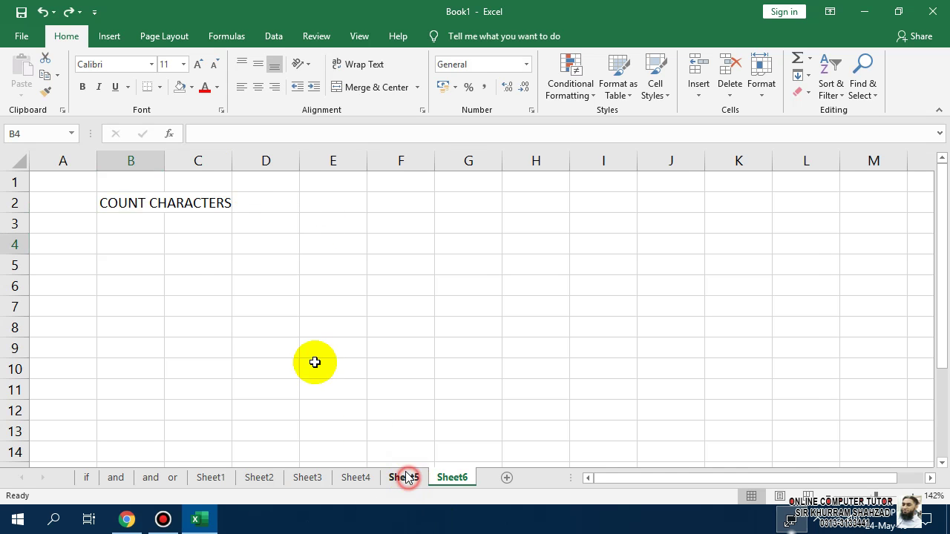
left_click(407, 477)
left_click_drag(141, 242, 143, 438)
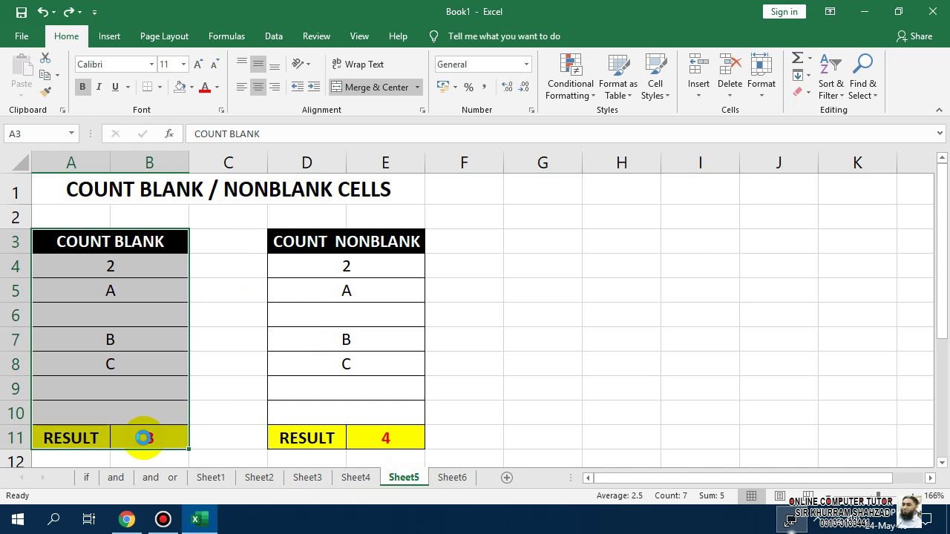
key("ctrl+c")
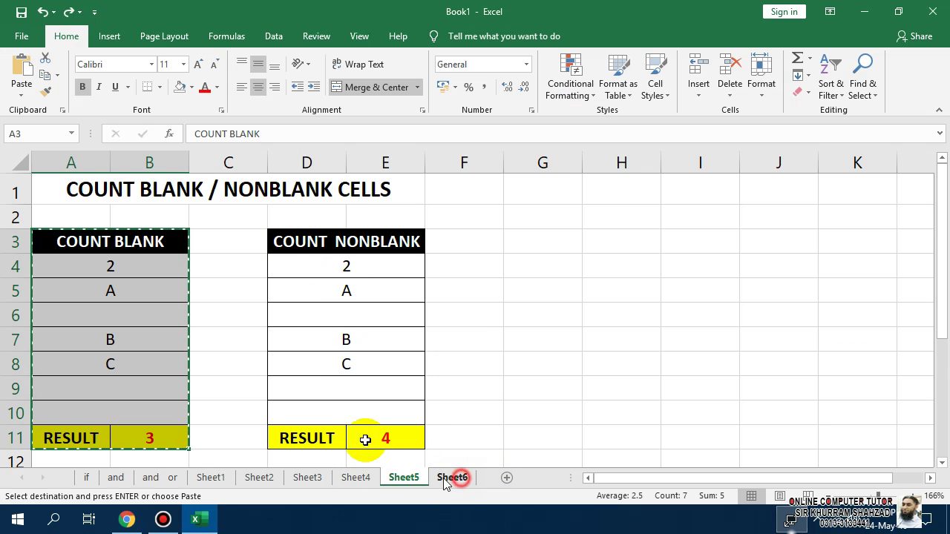
left_click(448, 479)
key("ctrl+v")
left_click(359, 365)
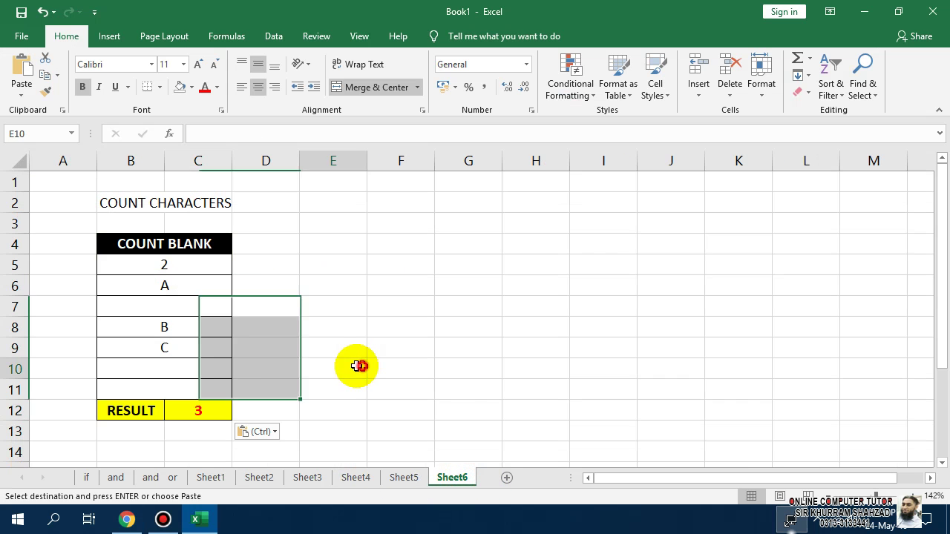
key("Escape")
Step: Change the pasted table's header in B4 to LEN FUNCTION
left_click(195, 244)
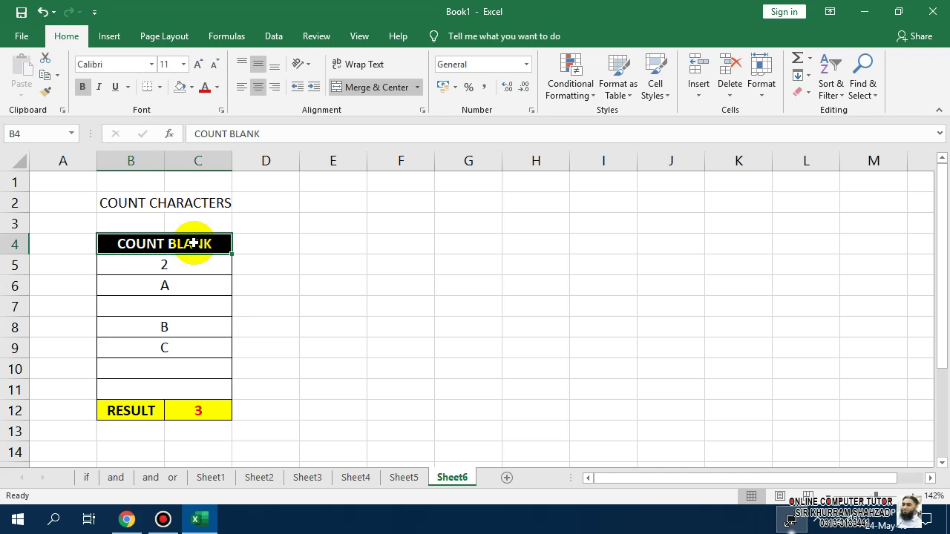
type("LE")
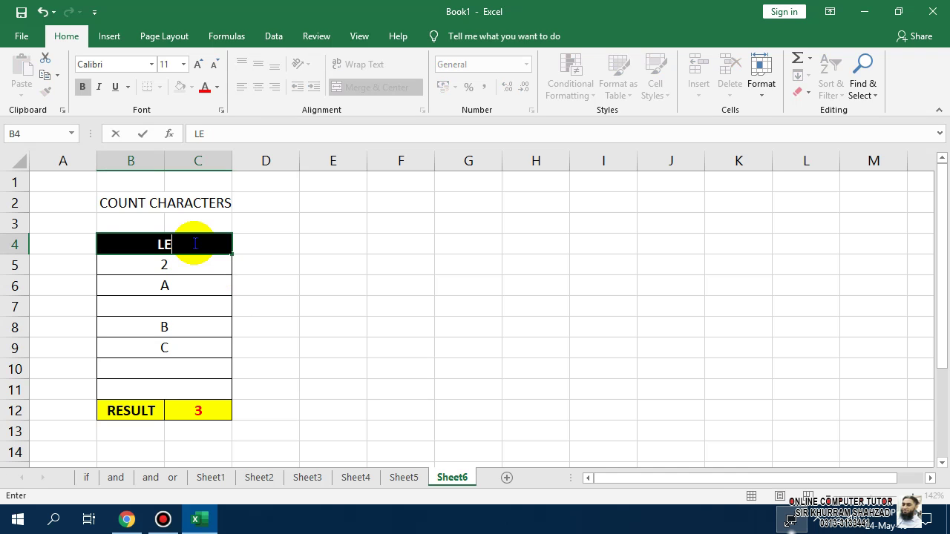
type("N FUNCTION")
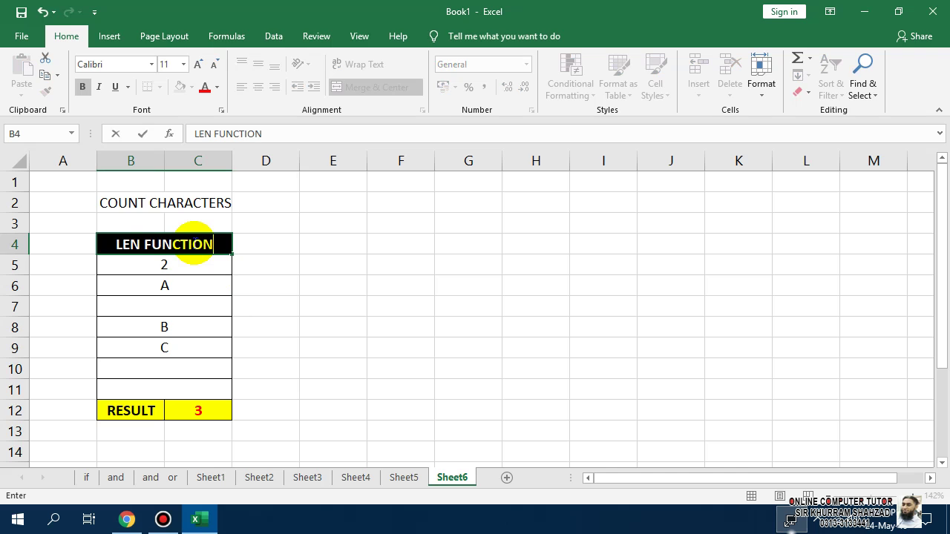
key("Return")
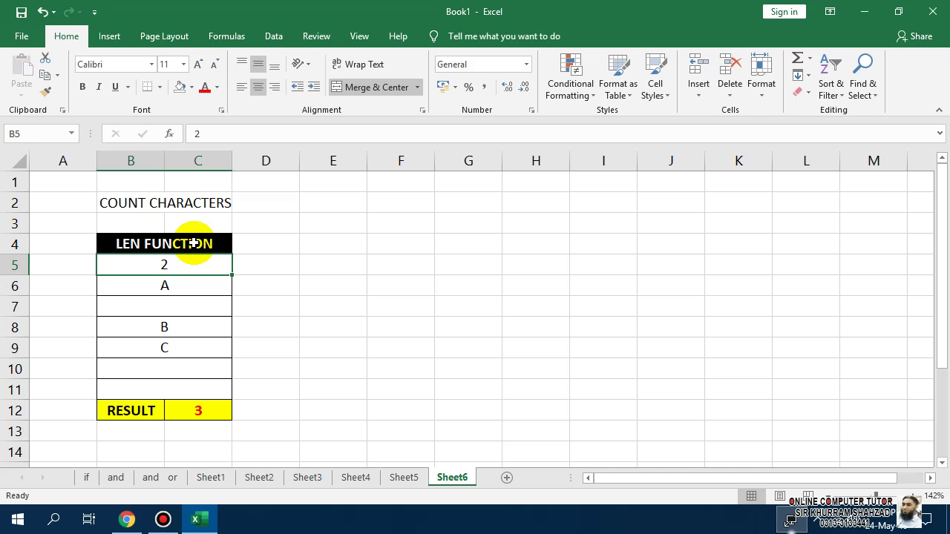
Step: Clear the old sample entries below the LEN FUNCTION header, starting at B5
key("shift+Down")
key("shift+Down")
key("shift+Down")
key("shift+Down")
key("shift+Down")
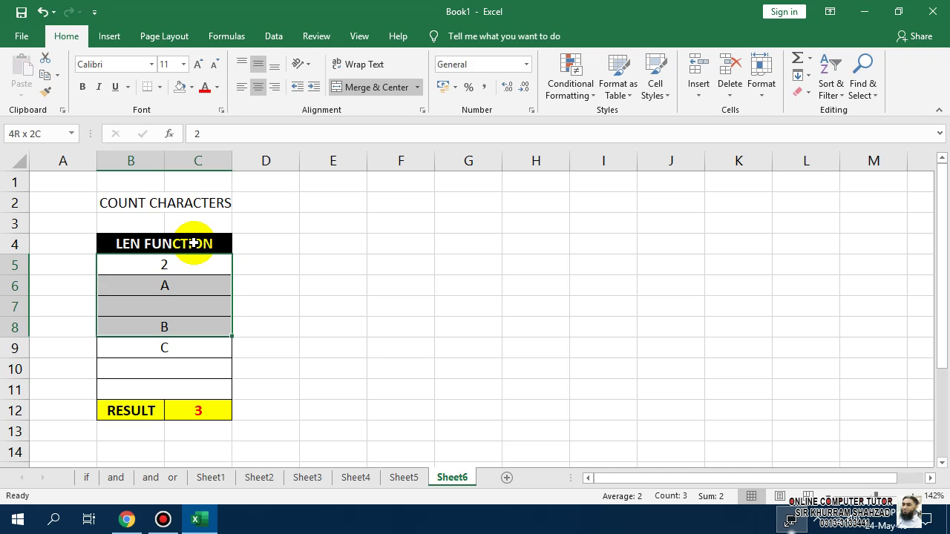
key("Delete")
key("Down")
key("Up")
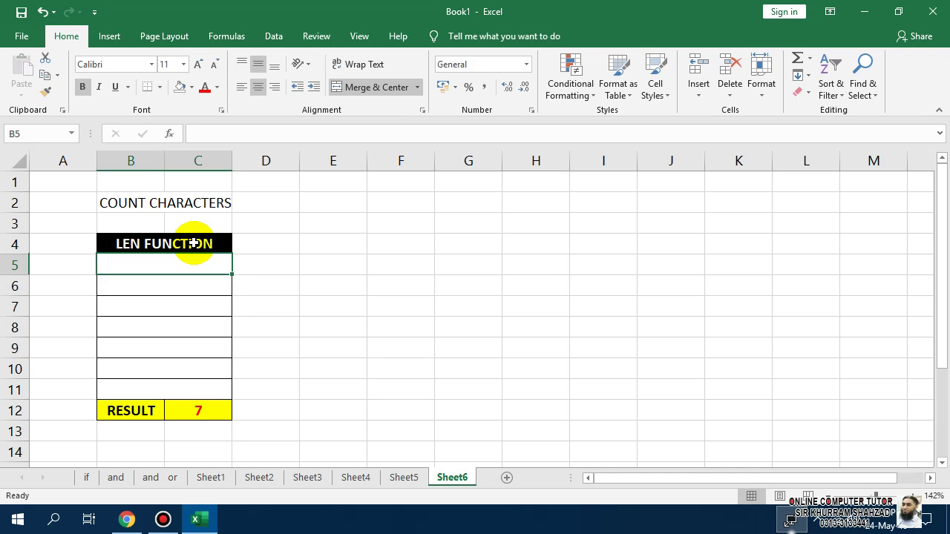
Step: Enter ABC as sample text in B5 and replace it with ABCDEFGH
type("ABC")
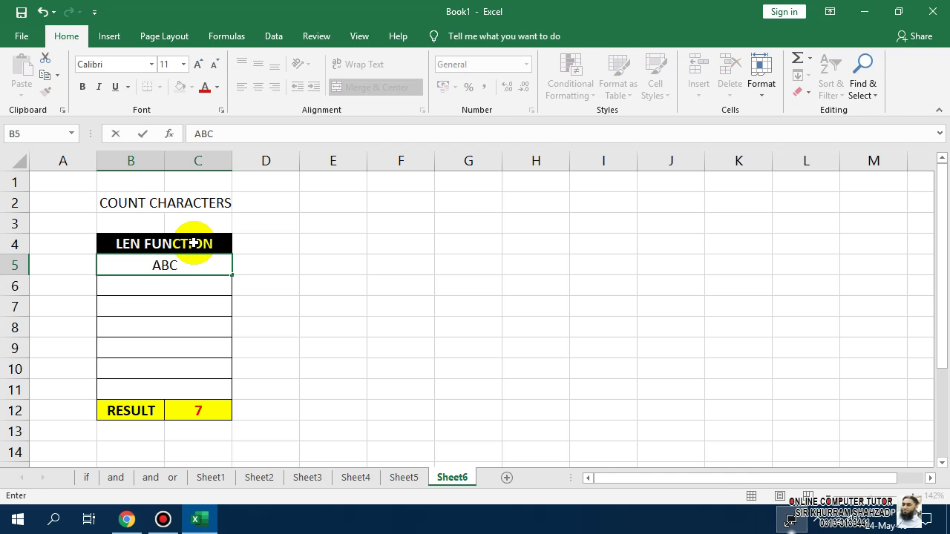
key("Return")
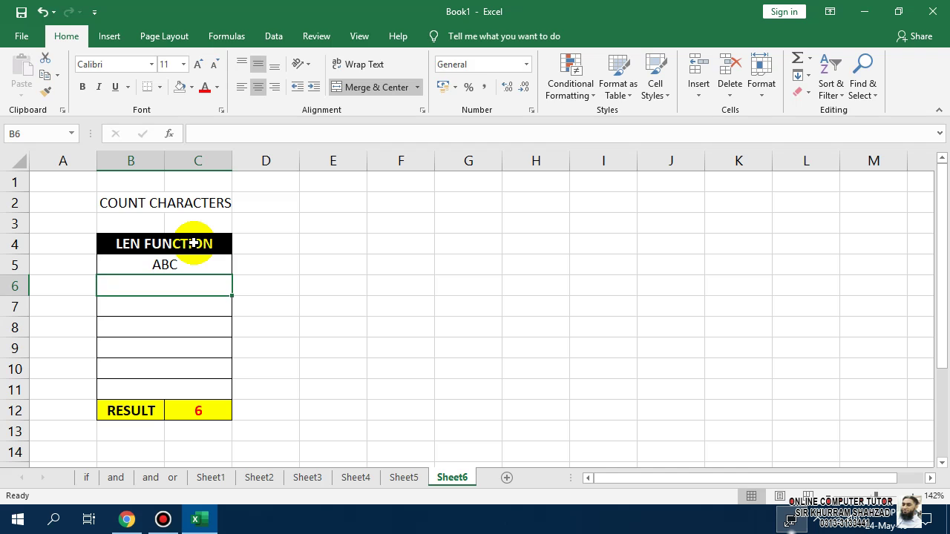
key("Up")
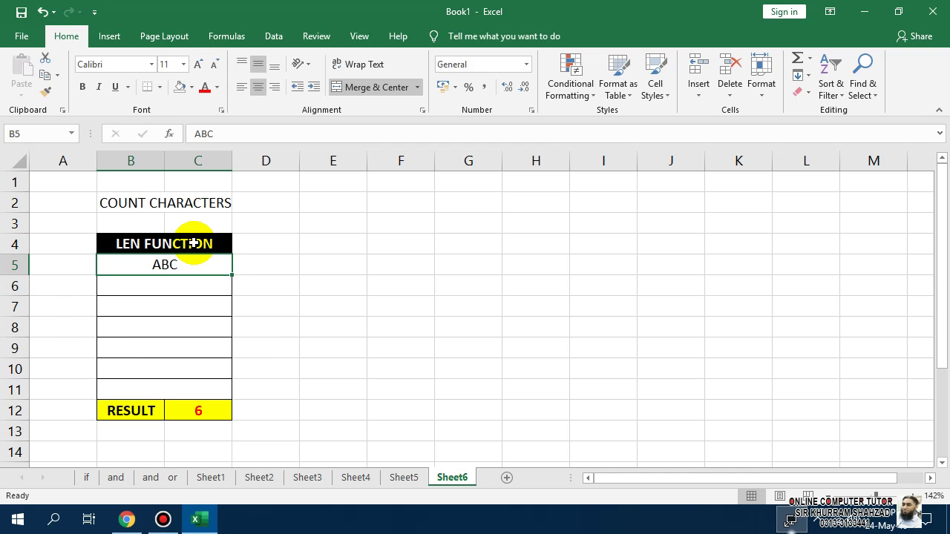
type("ABC")
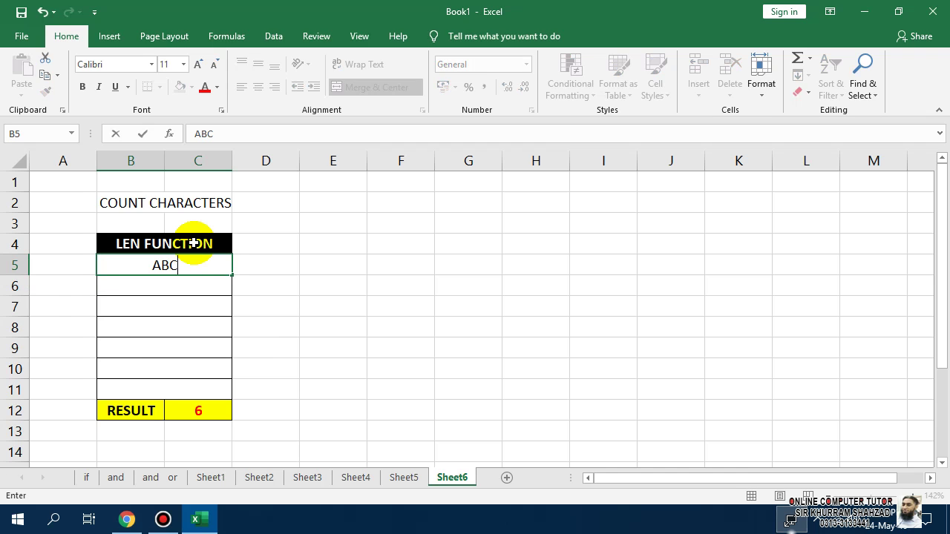
type("DEFGH")
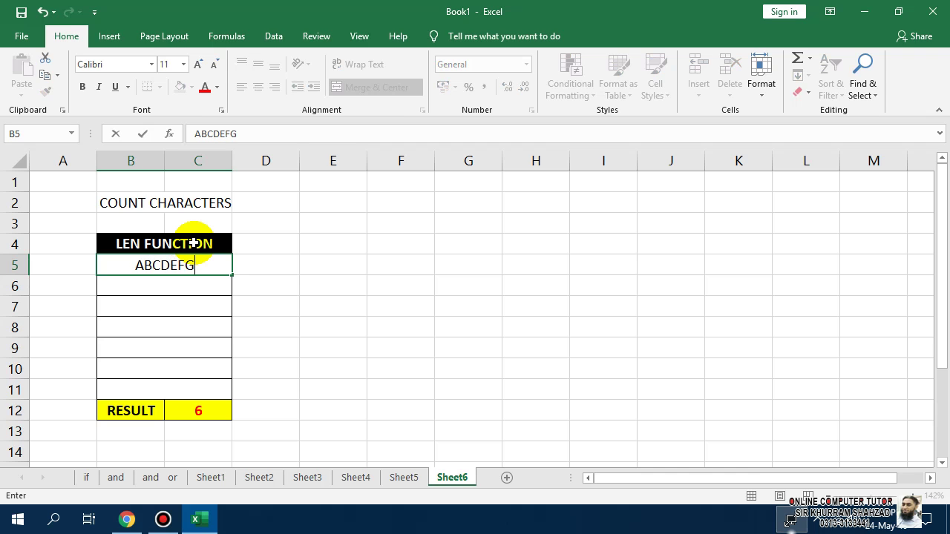
key("Return")
Step: Clear the old result in C12 and enter a LEN formula that counts the characters of B5
left_click(182, 414)
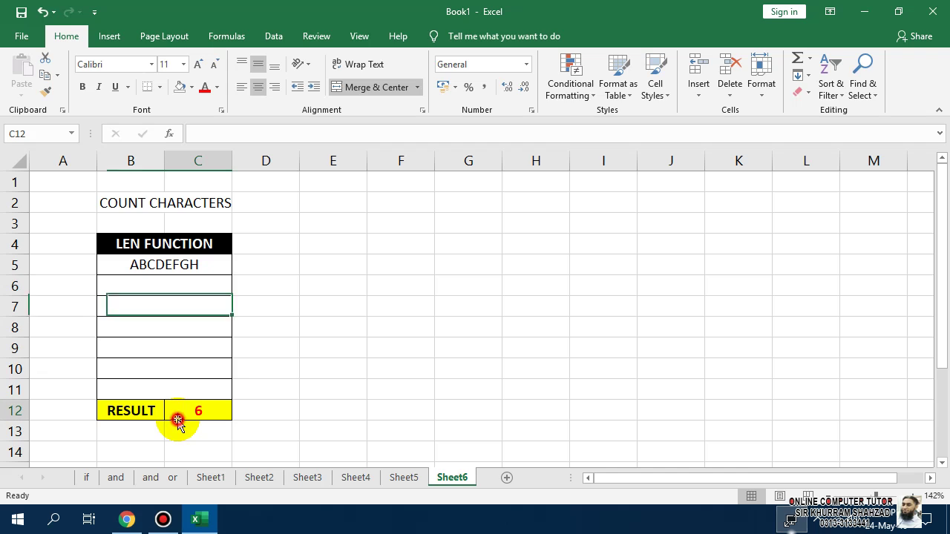
key("Delete")
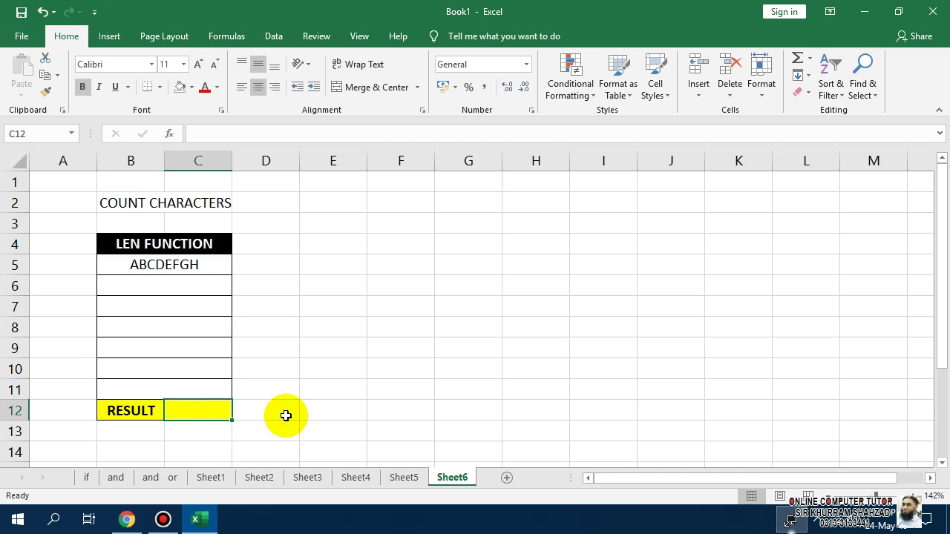
type("=LE")
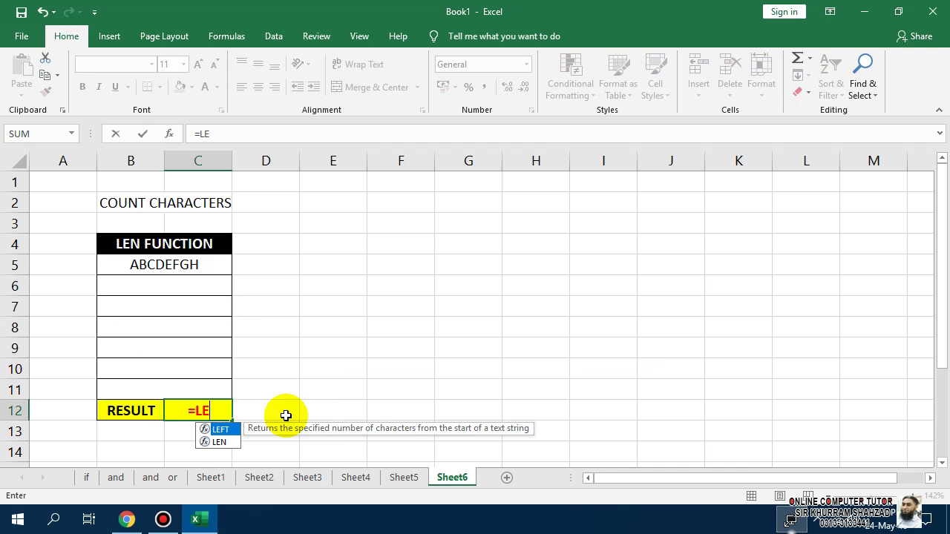
type("N(")
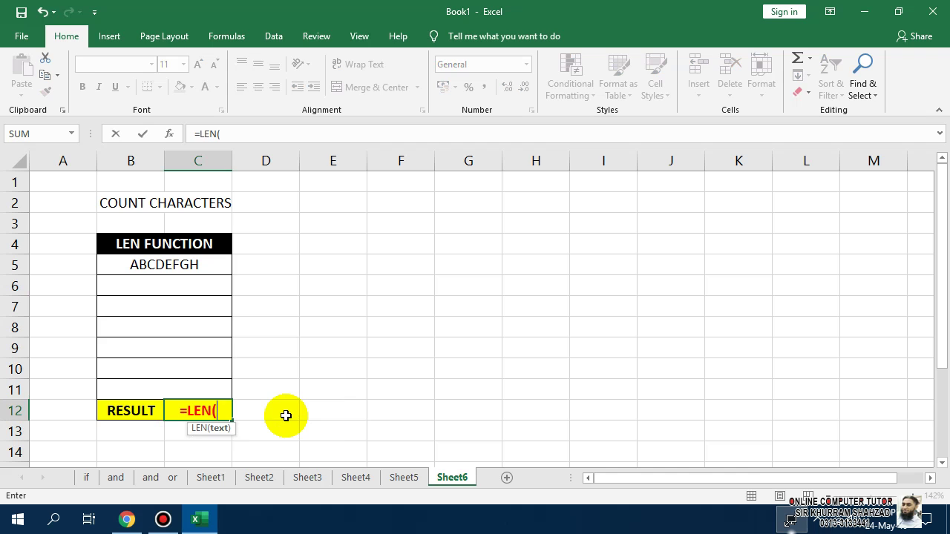
left_click(205, 264)
type(")")
key("Return")
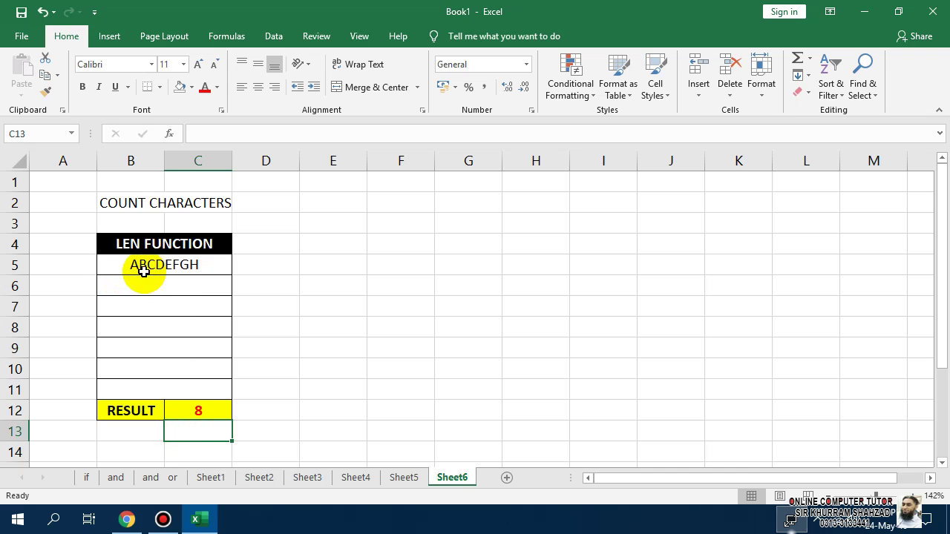
Step: Replace the sample text in B5 with the person's first name in capitals
left_click(199, 272)
type("K")
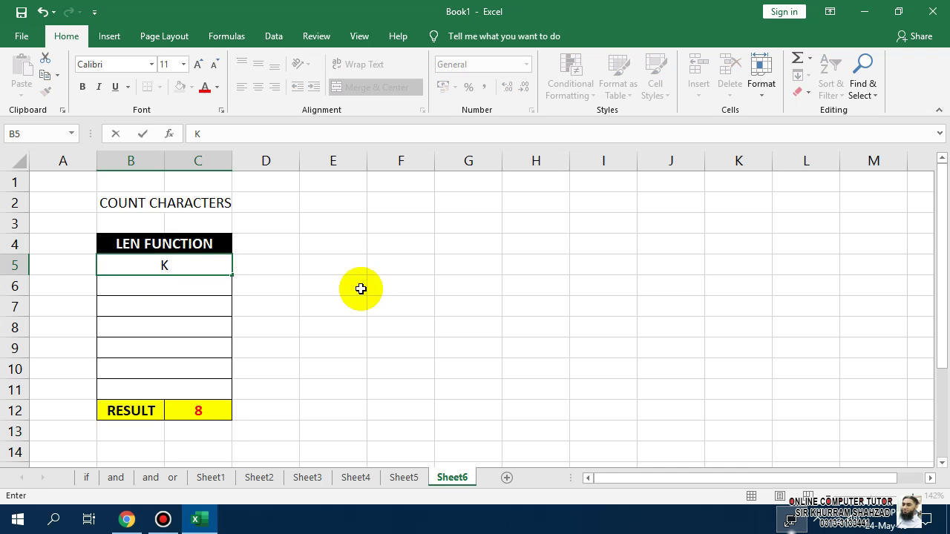
type("HURRR")
key("BackSpace")
type("A")
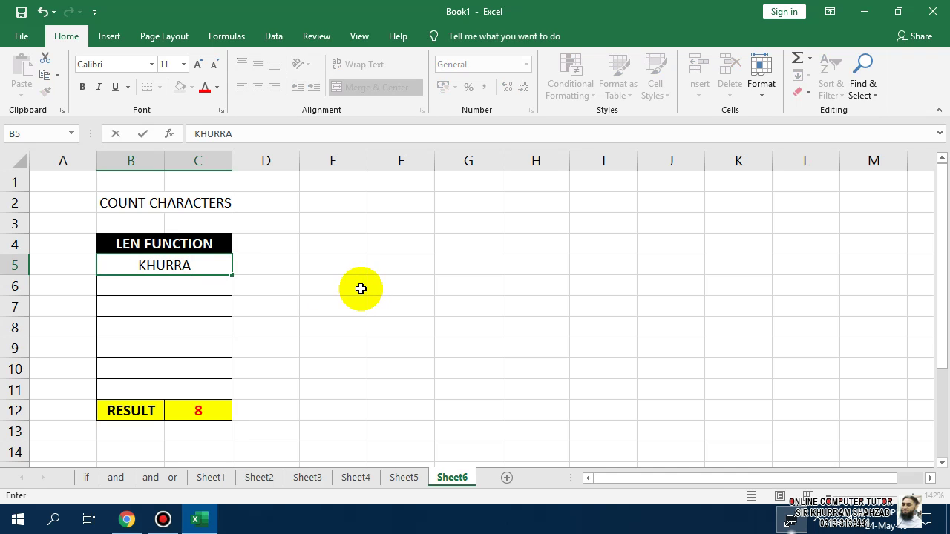
type("M")
key("Return")
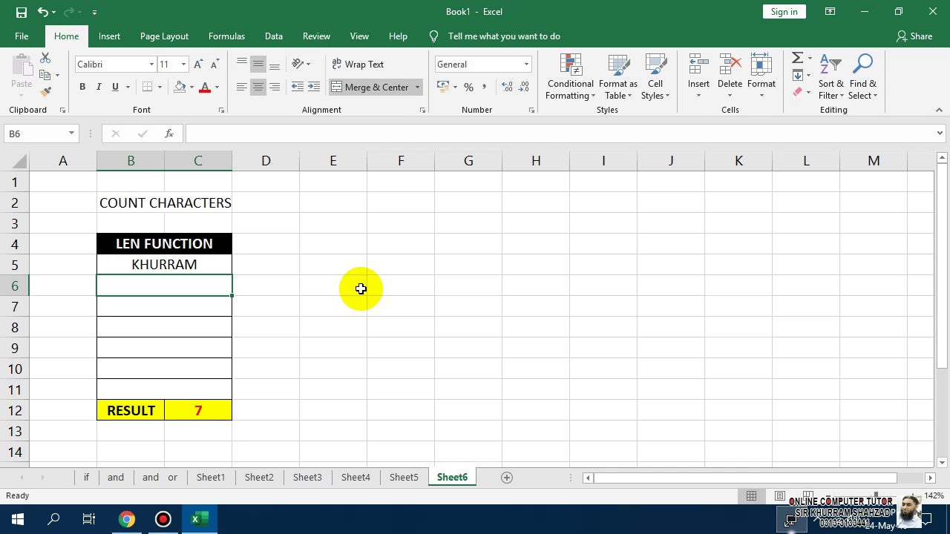
Step: Copy the LEN FUNCTION table B4:C12 to E4 and narrow column D between the two tables
left_click(194, 245)
left_click_drag(194, 244, 200, 409)
key("ctrl+c")
left_click(326, 244)
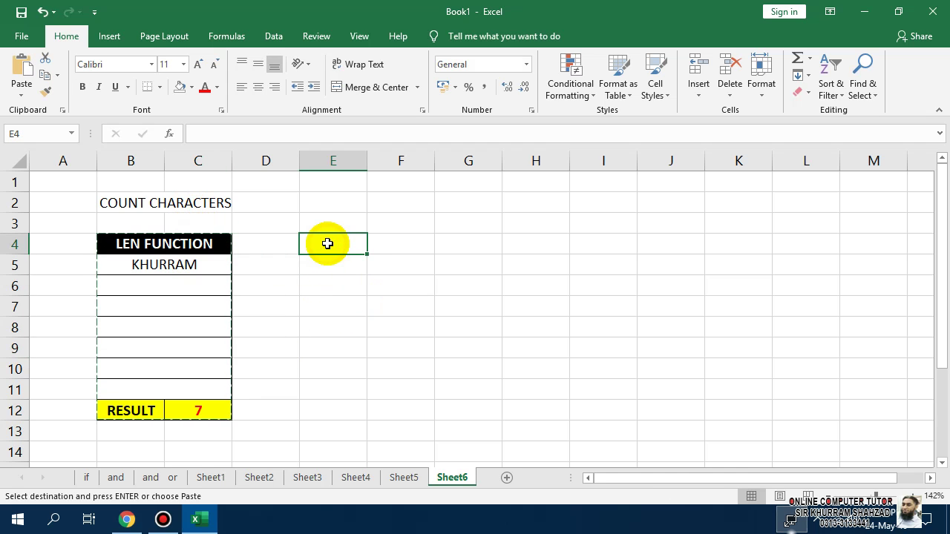
key("ctrl+v")
key("Escape")
left_click_drag(303, 151, 261, 151)
Step: Fill E6:E9 of the second table with the person's last name, ONLINE, COMPUTER and TUTOR
left_click(303, 258)
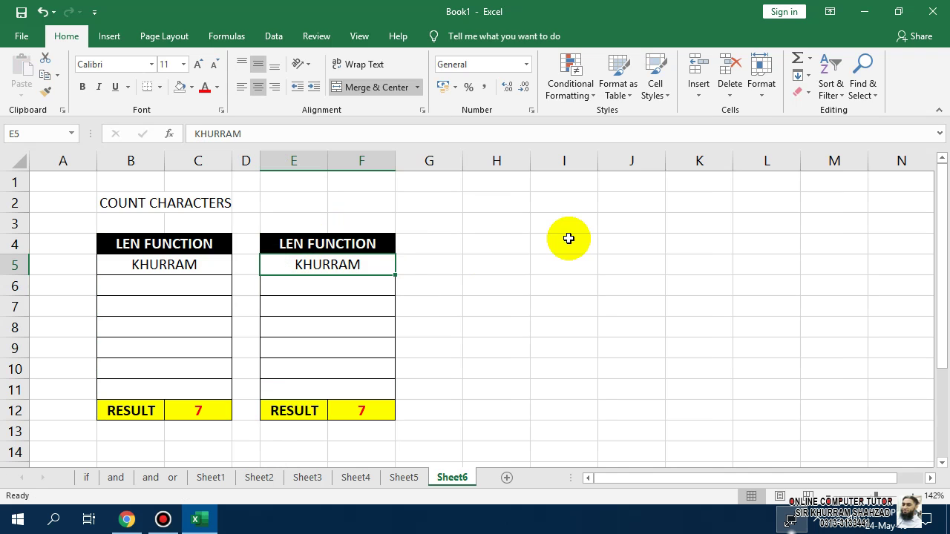
key("Down")
type("SHAHZAD")
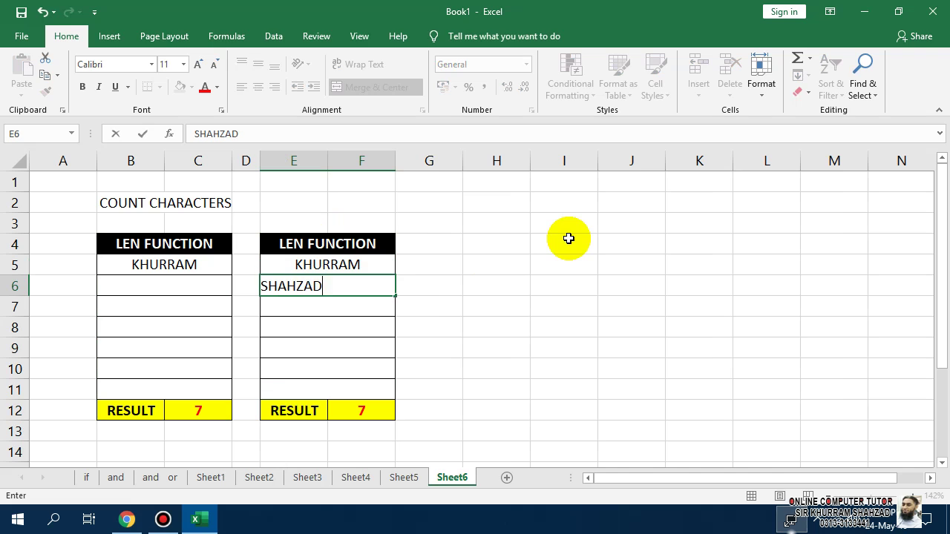
key("Return")
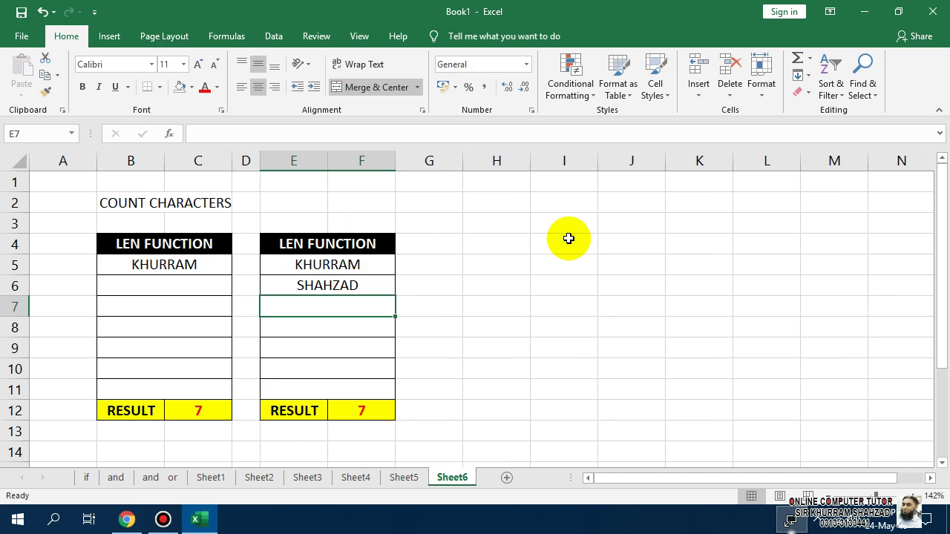
type("ONL")
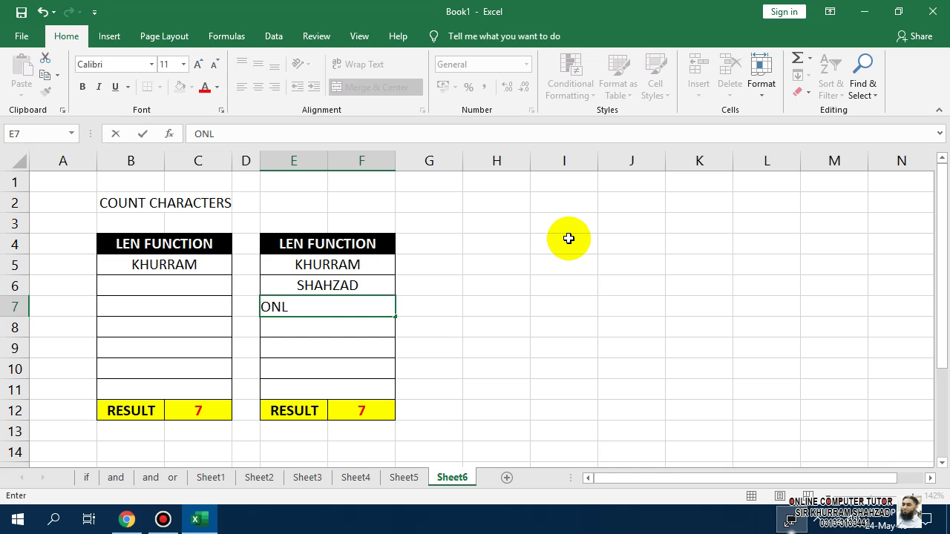
type("INE")
key("Return")
type("COMPUTER")
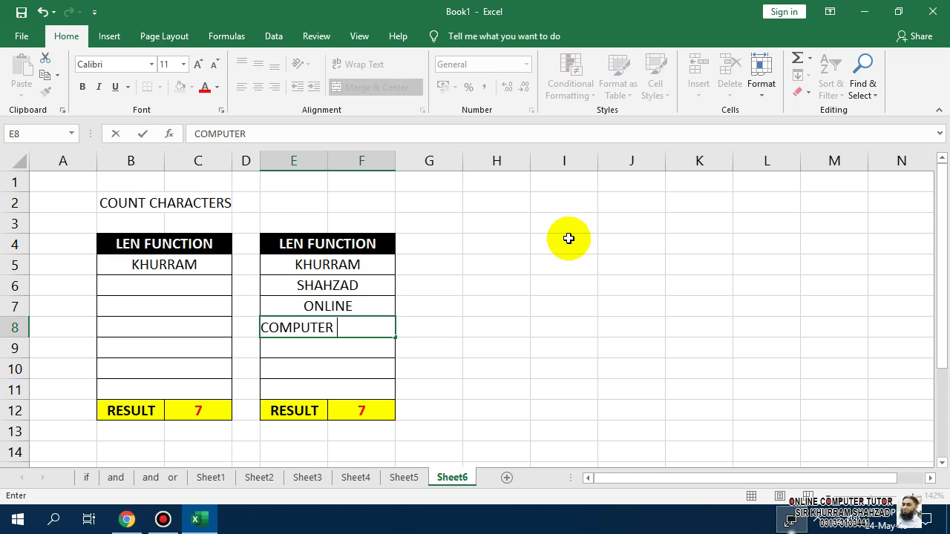
key("Return")
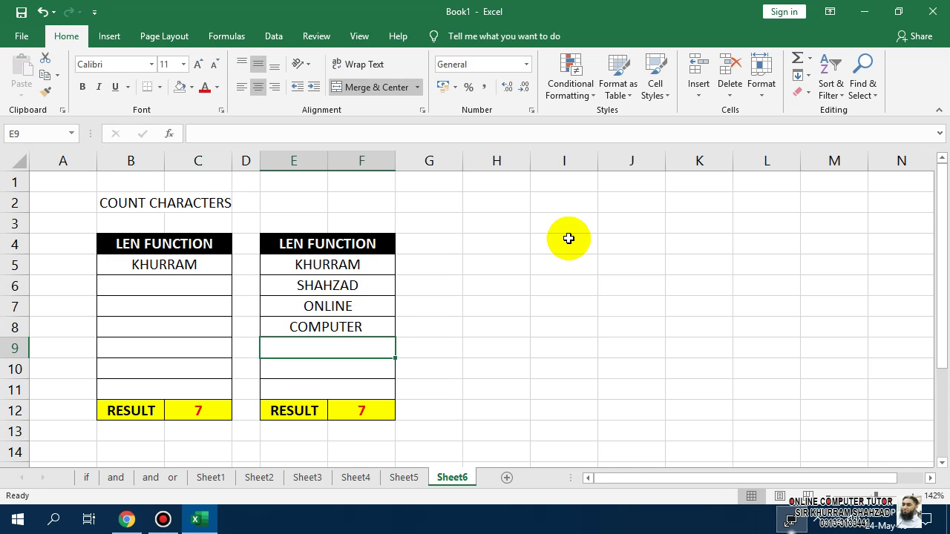
type("TUTOR")
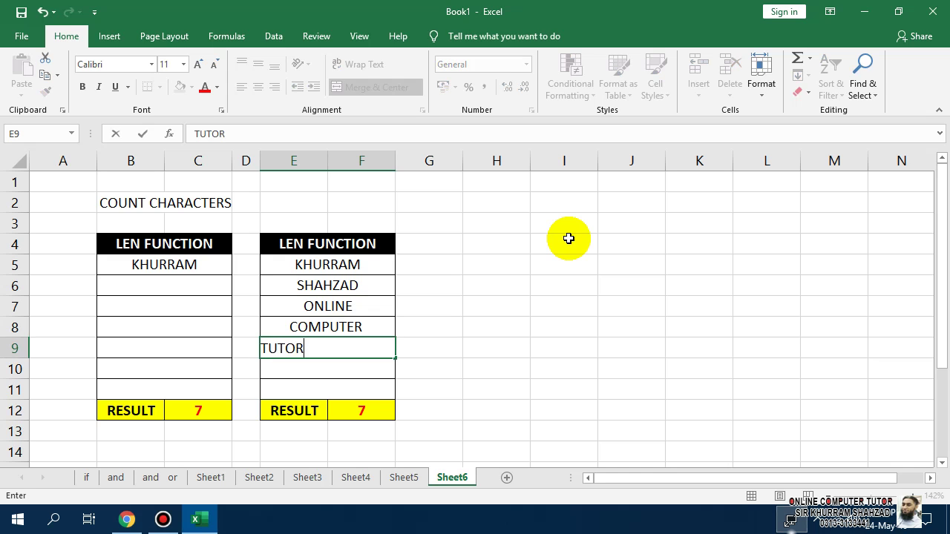
key("Return")
Step: Delete the empty rows 10 and 11 above the RESULT row
key("Right")
key("Right")
key("Down")
key("Down")
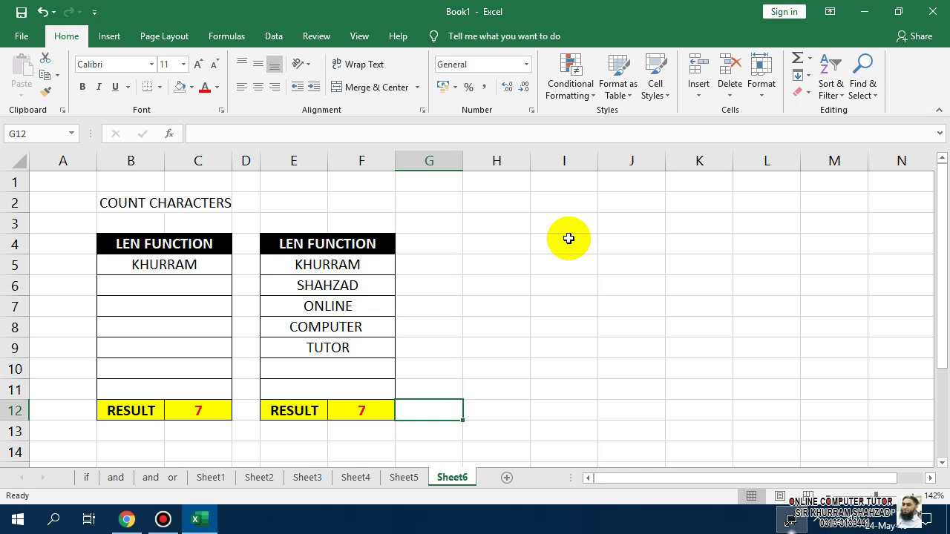
key("Left")
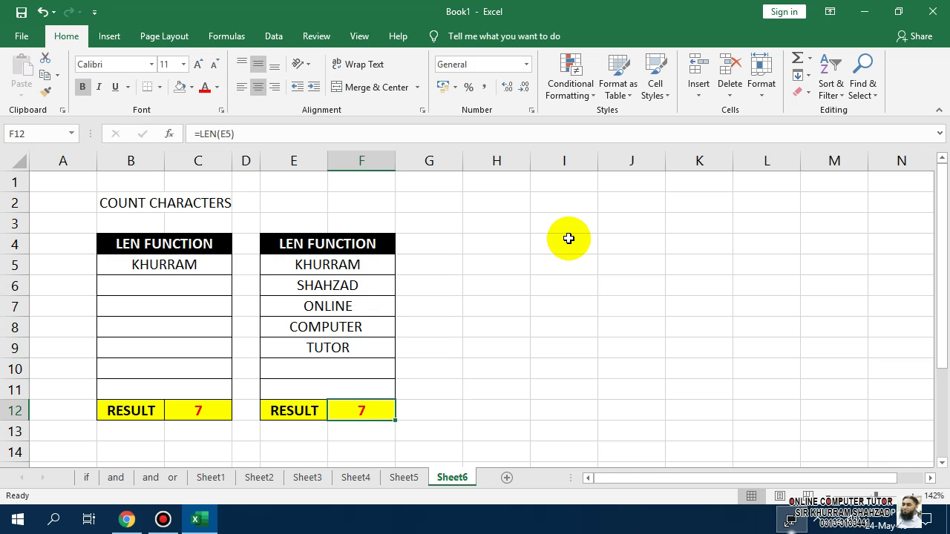
left_click_drag(24, 368, 25, 392)
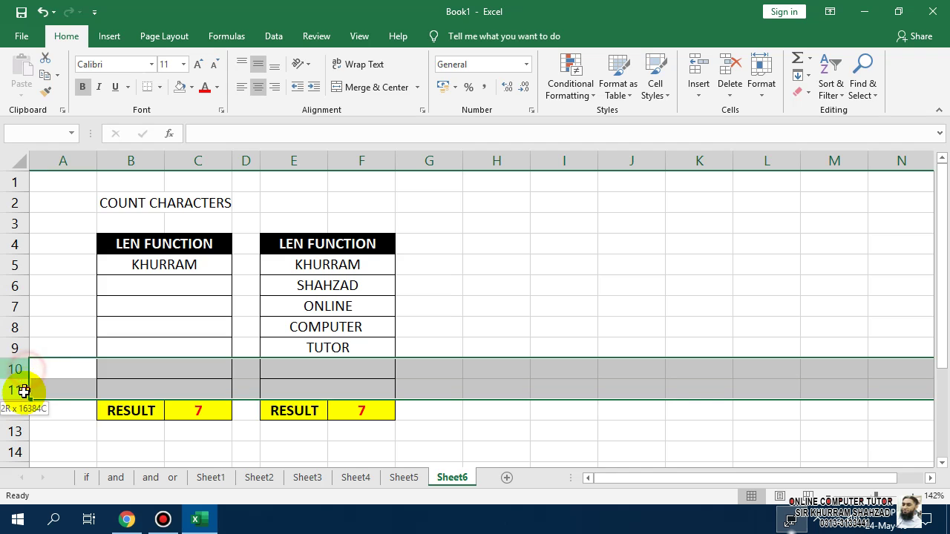
right_click(25, 391)
left_click(66, 292)
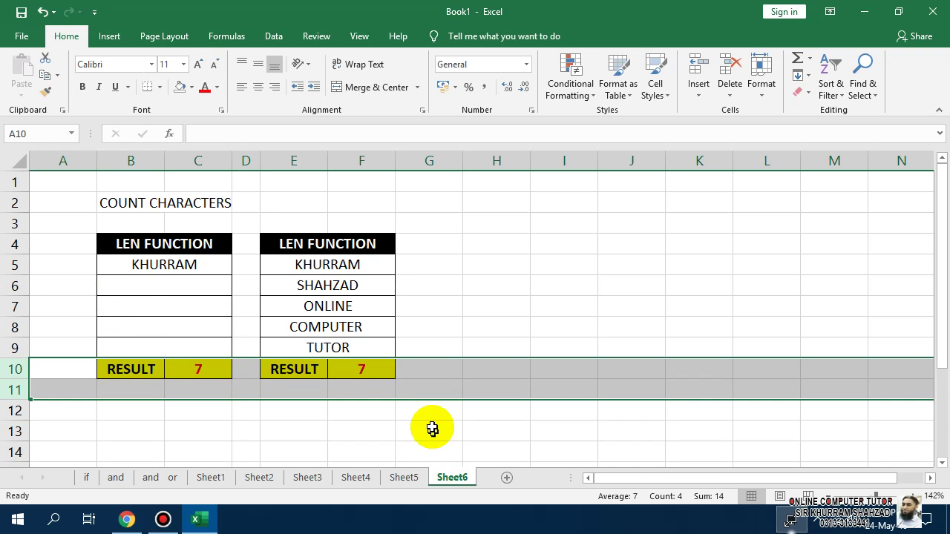
Step: Clear the copied LEN formula from the second table's result cell F10
left_click(432, 429)
left_click(381, 371)
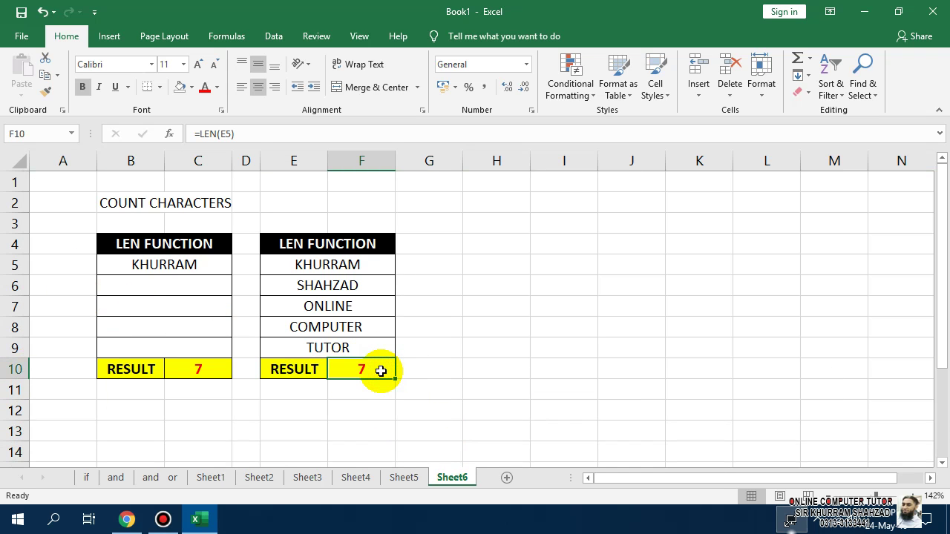
key("Delete")
left_click(162, 256)
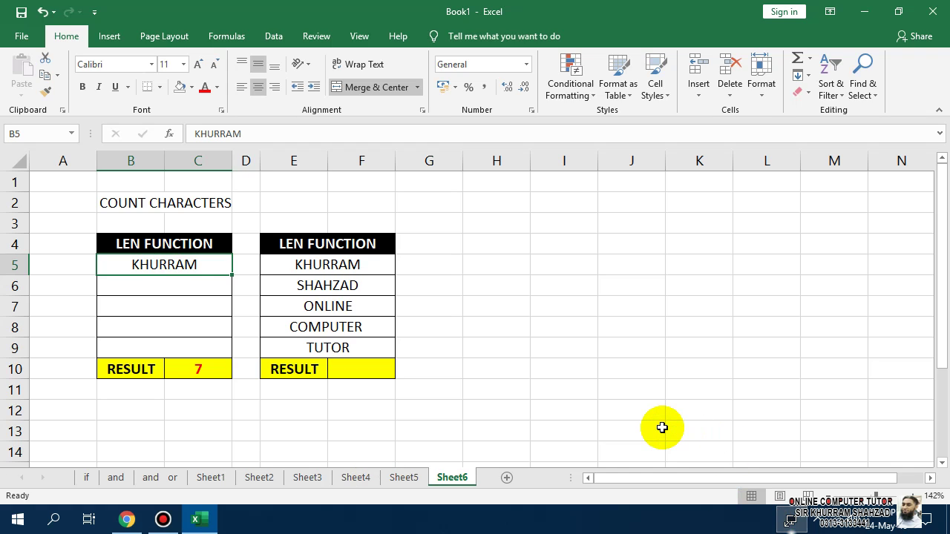
Step: Start a formula in F10 that sums the character counts of the first two entries: =SUM(LEN(E5)+LEN(E6)
left_click(356, 368)
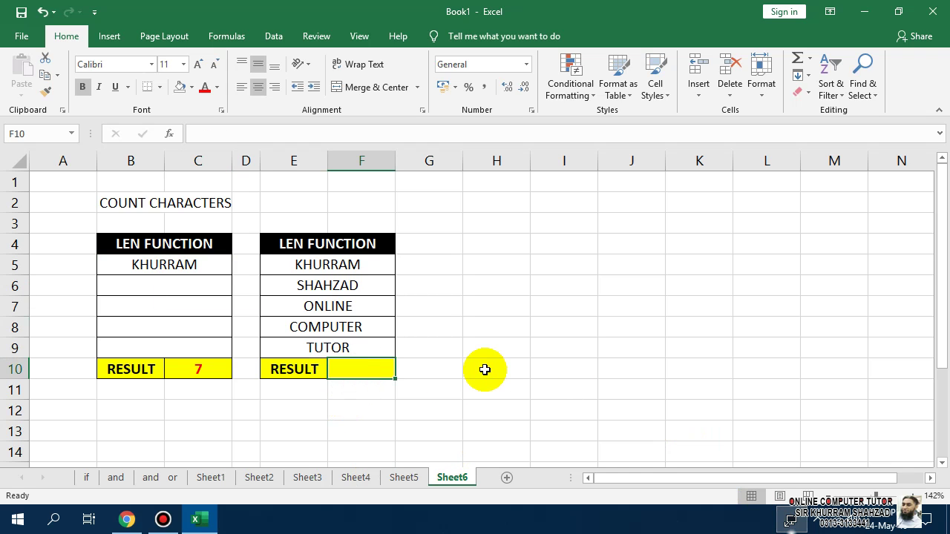
type("=SUM")
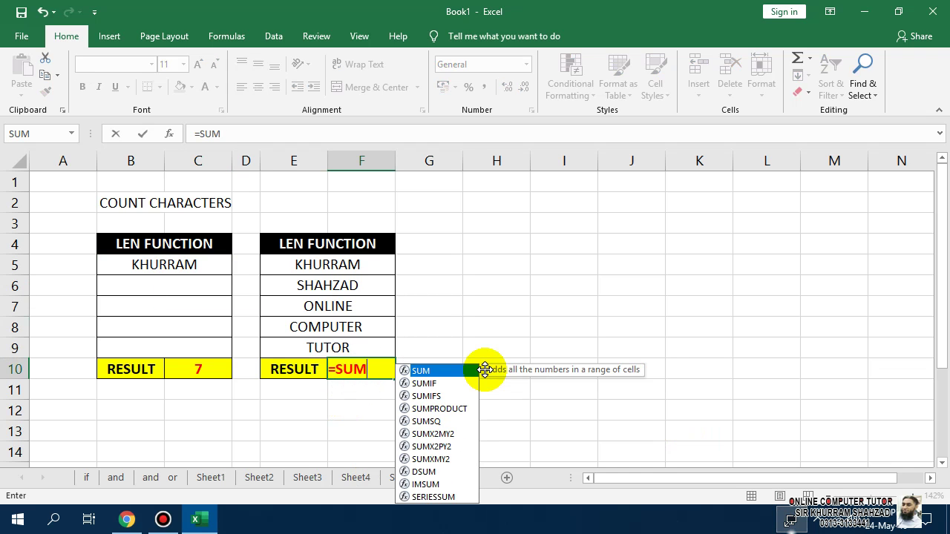
type("(")
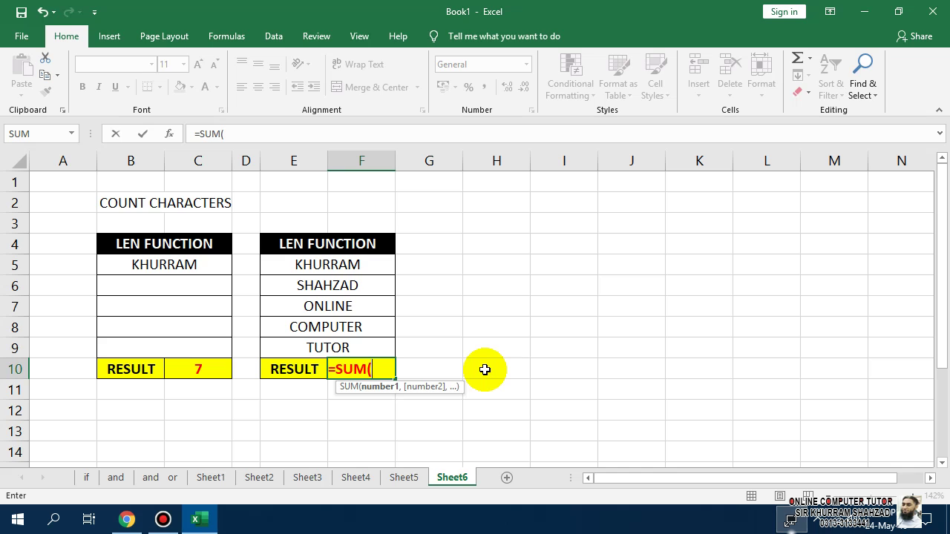
type("LEN(")
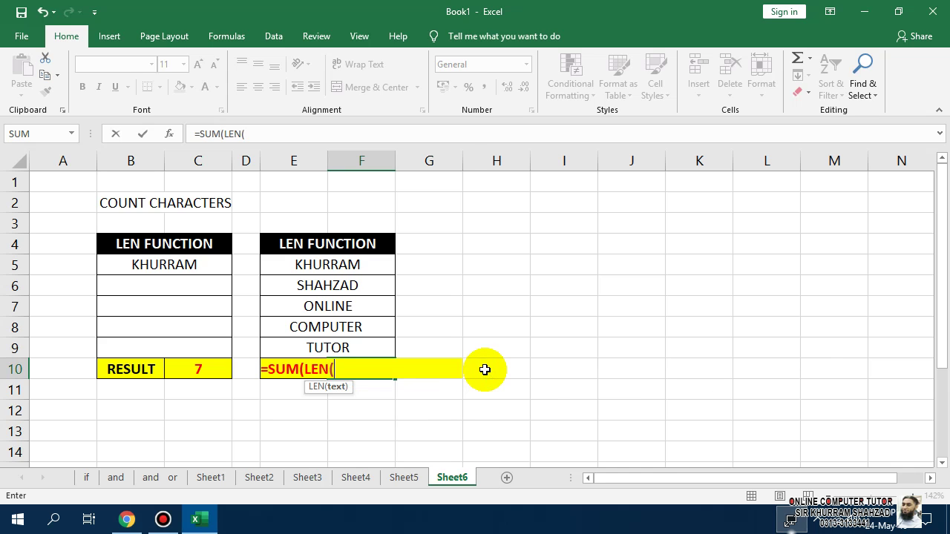
left_click(338, 262)
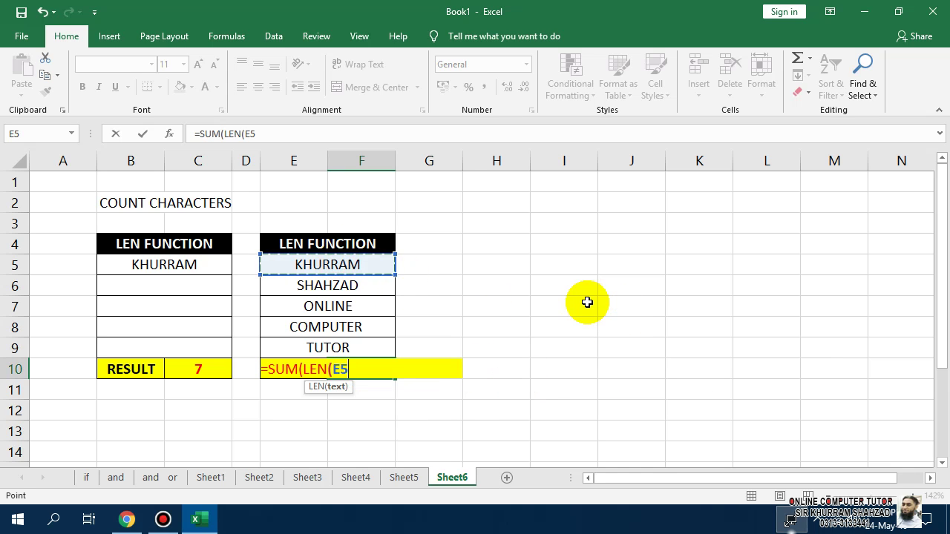
type(")")
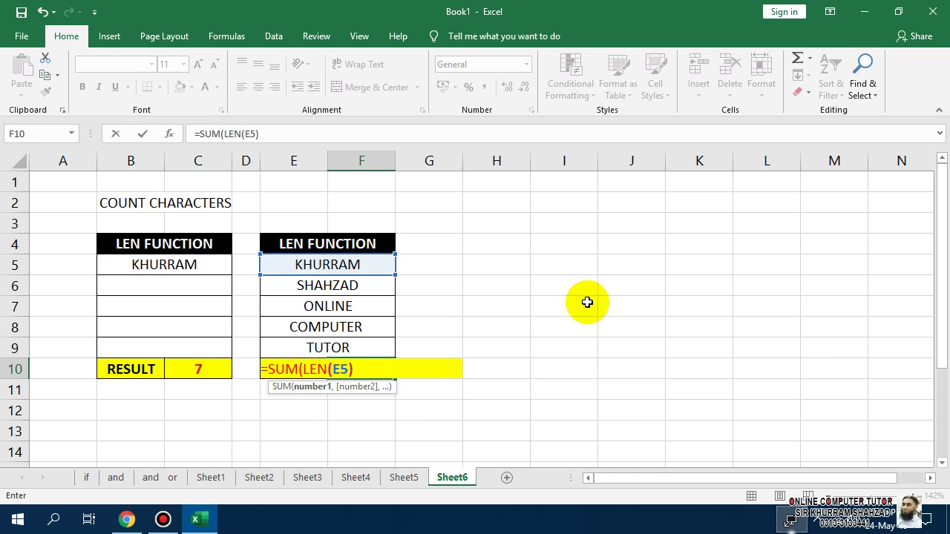
type("+LEN")
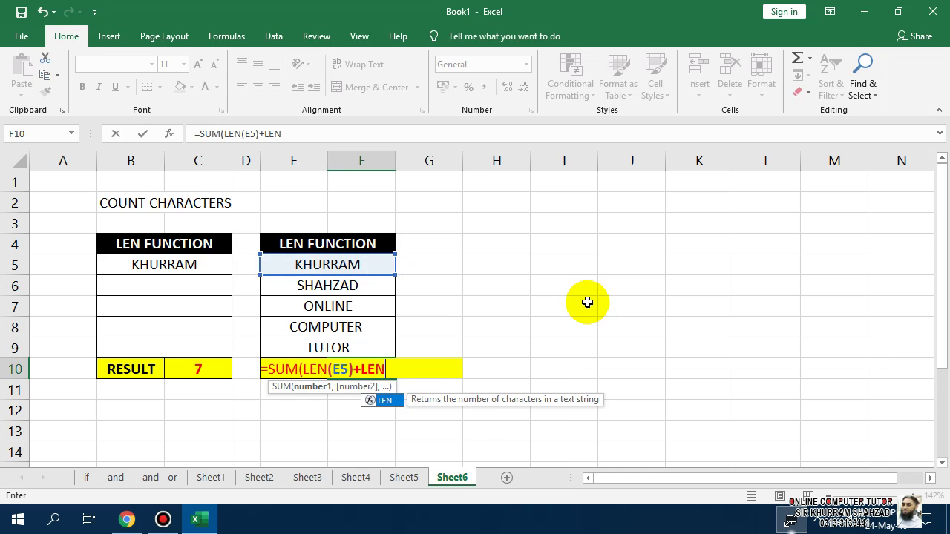
type("(")
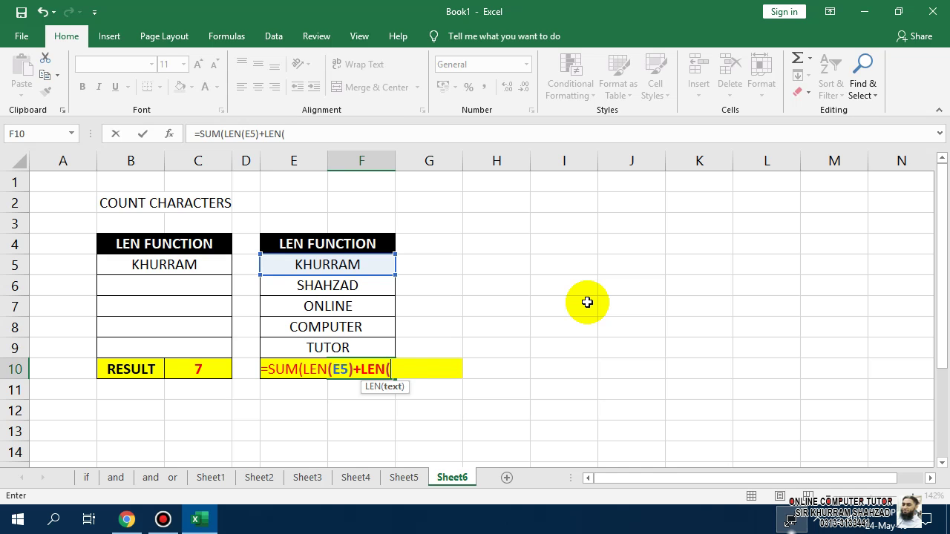
left_click(331, 283)
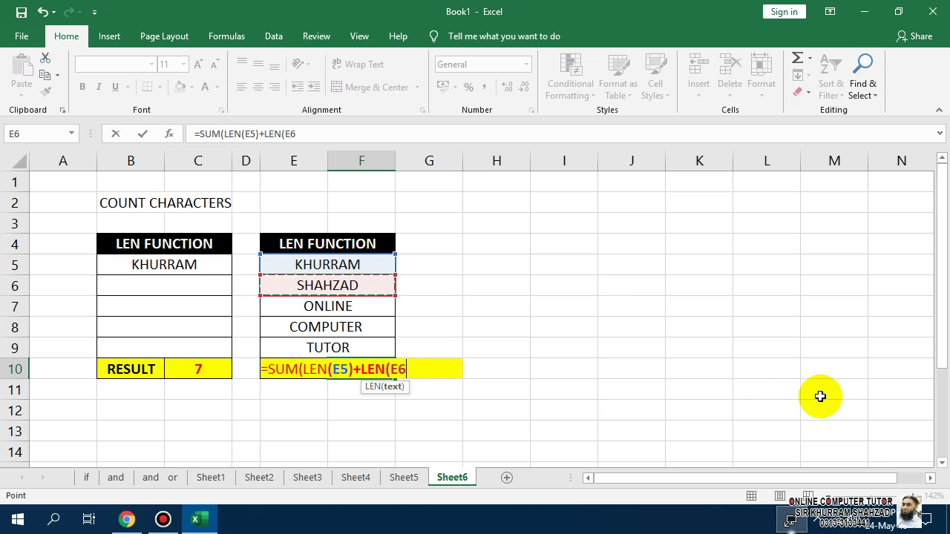
type(")")
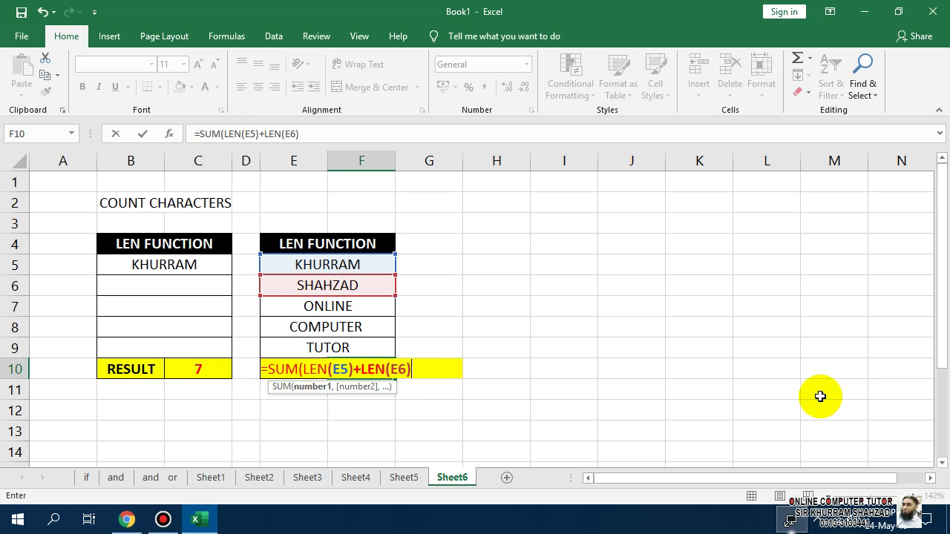
Step: Add LEN(E7) to the sum and enter the finished formula =SUM(LEN(E5)+LEN(E6)+LEN(E7)) in F10
type("+")
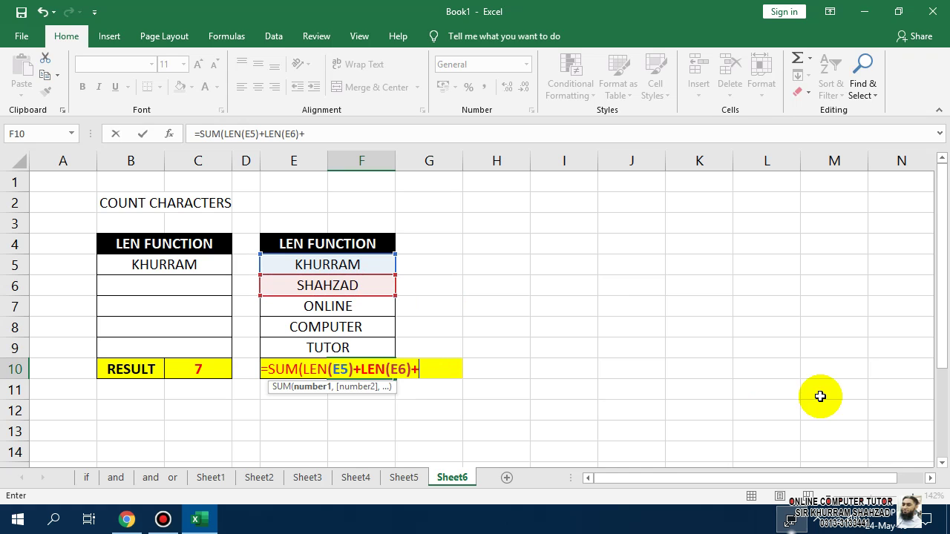
left_click(357, 308)
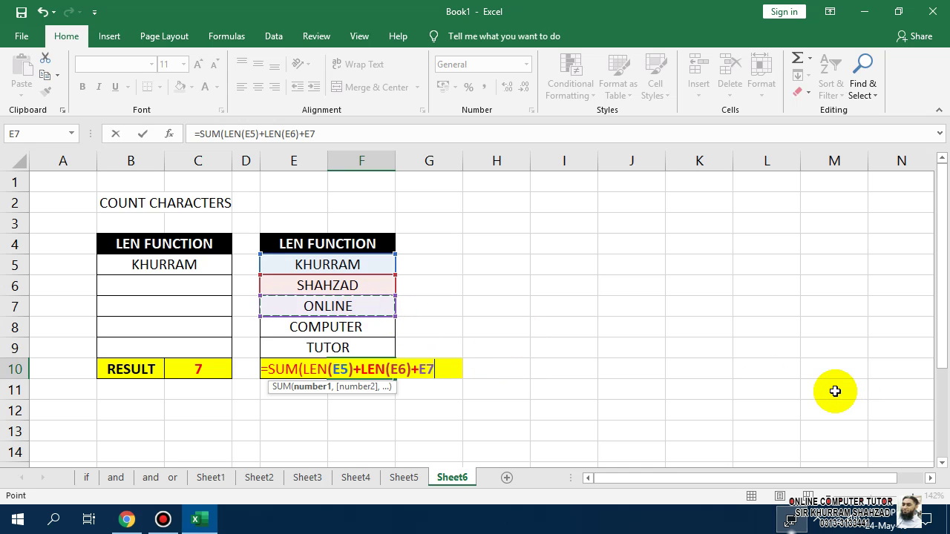
key("BackSpace")
key("BackSpace")
type("LEN(")
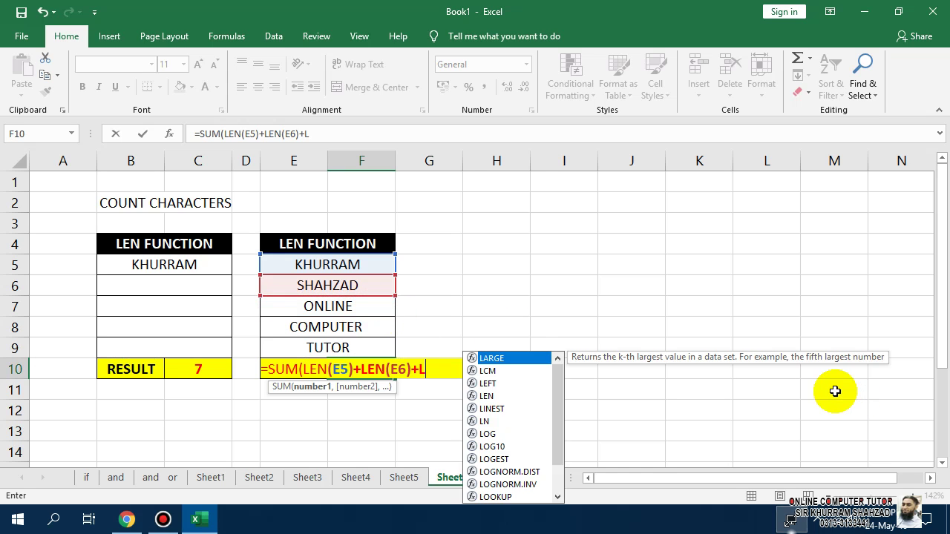
key("Left")
key("Up")
key("Up")
key("Up")
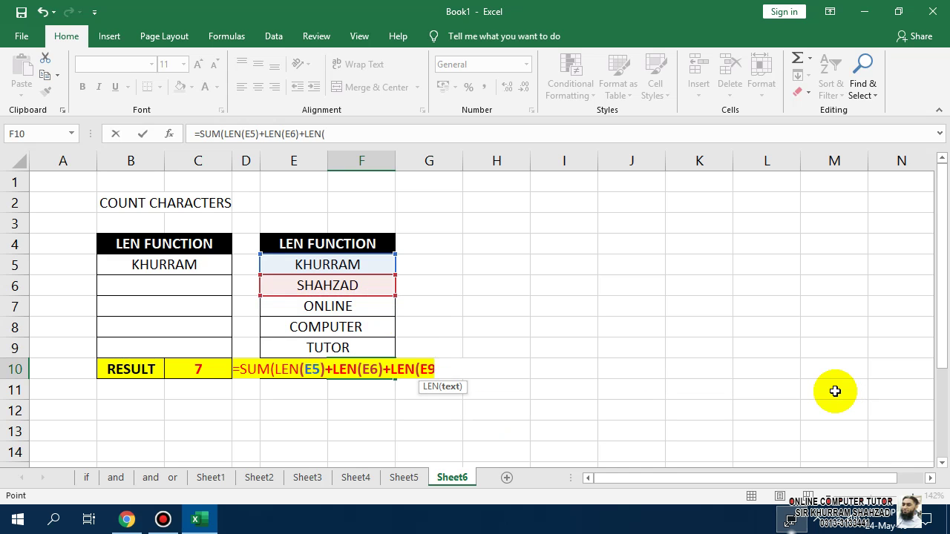
type(")")
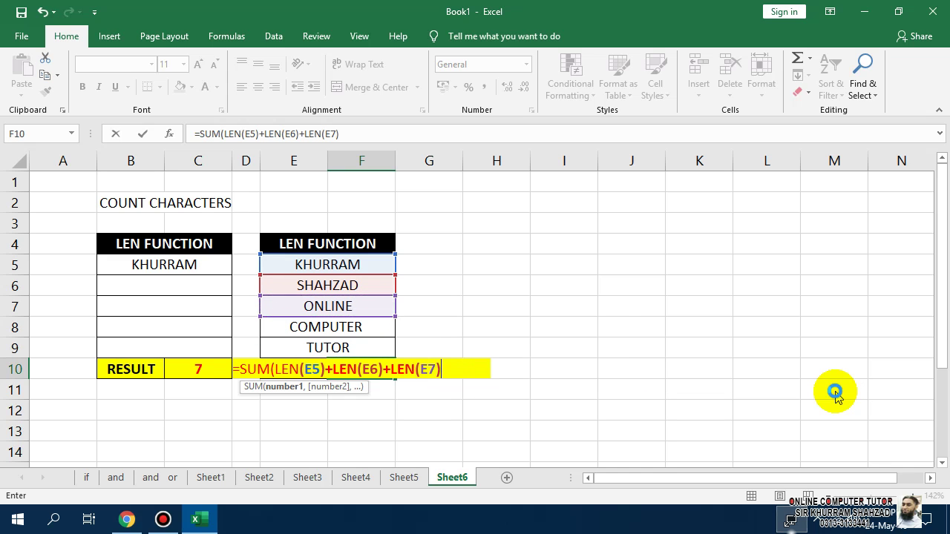
key("Return")
key("Return")
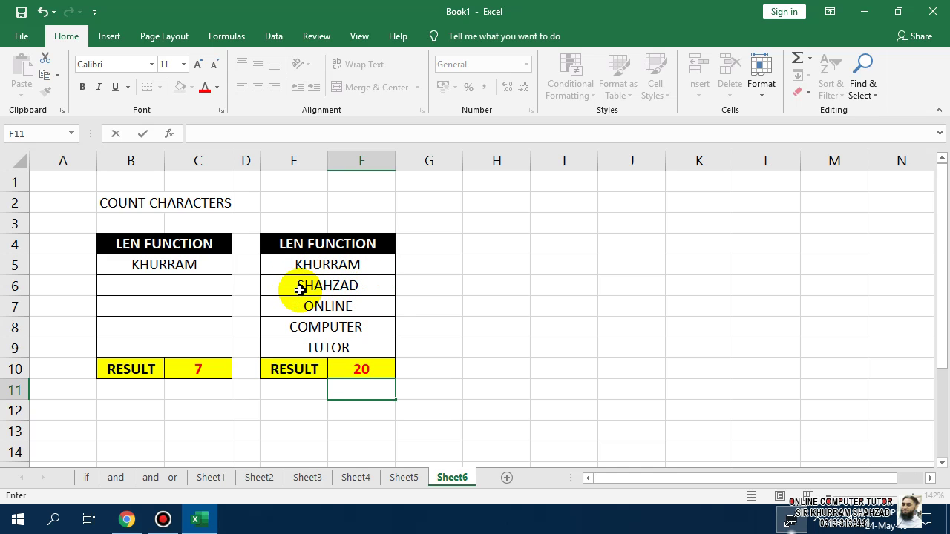
Step: Merge and center B11:C11 below the first table and show C10's formula there as bold text, =LEN(B5)
left_click(356, 306)
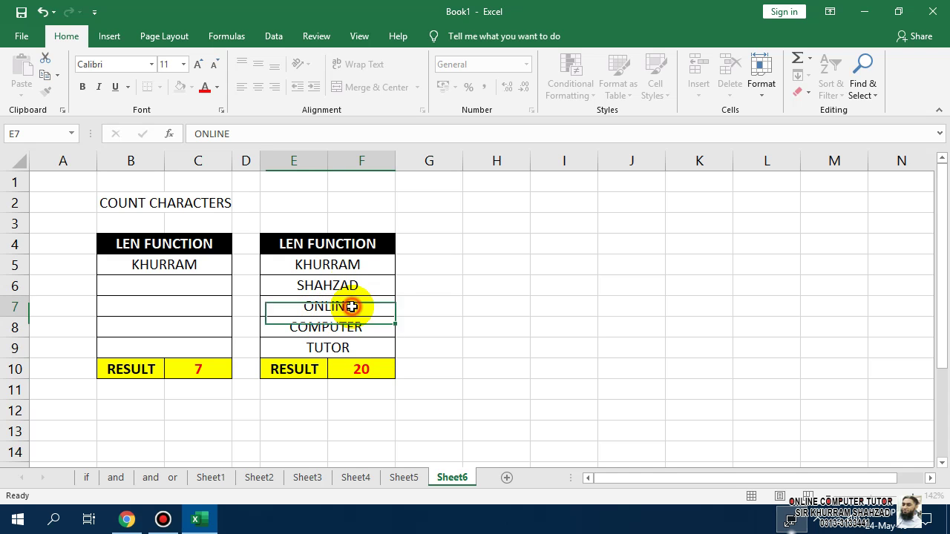
left_click(193, 367)
double_click(211, 367)
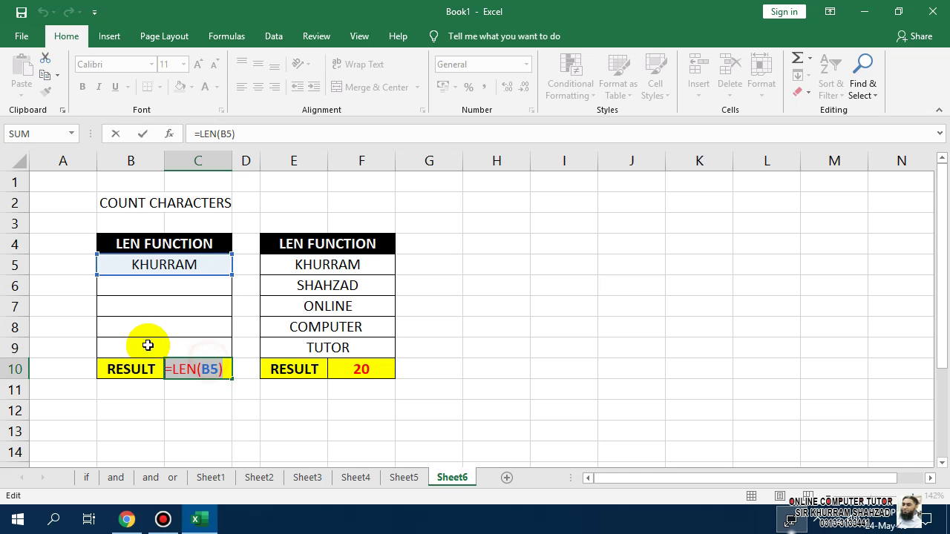
key("Return")
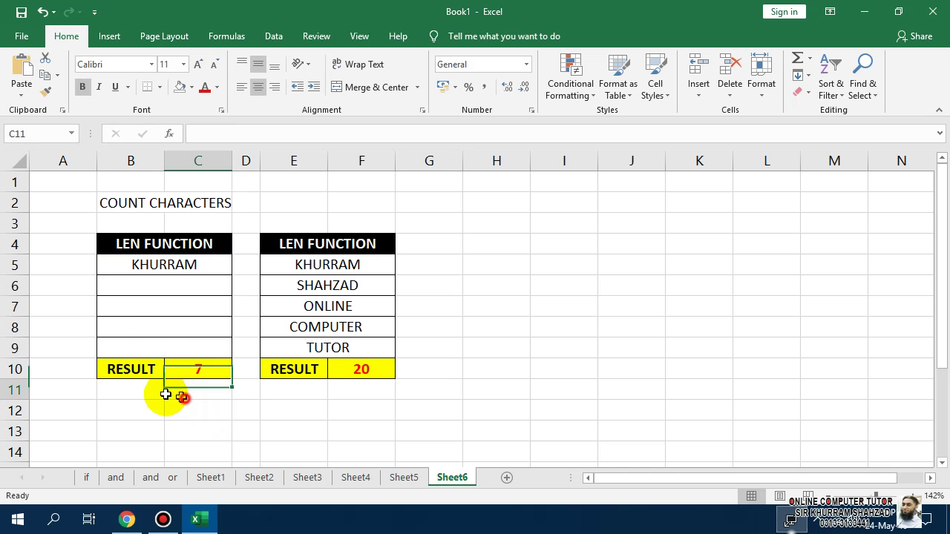
left_click_drag(152, 390, 196, 391)
left_click(383, 88)
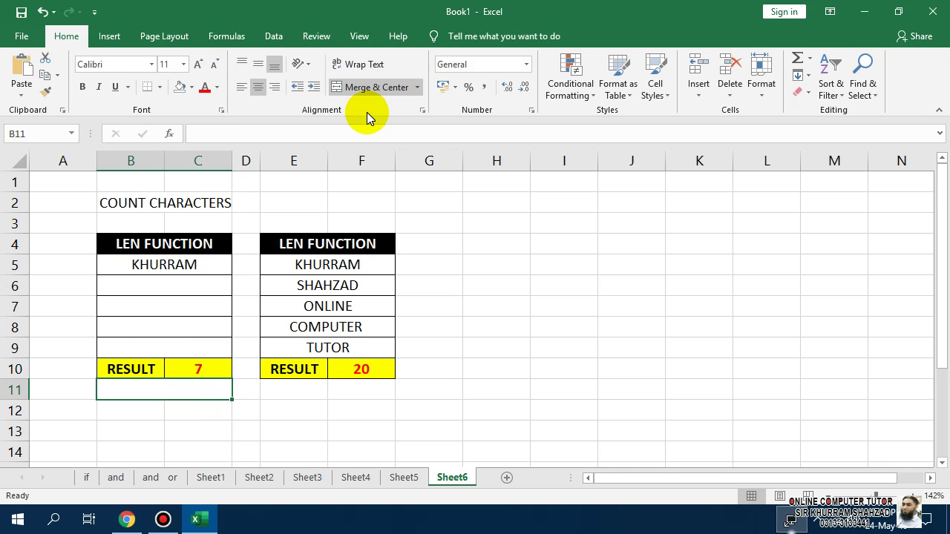
type("'=LEN(B5)")
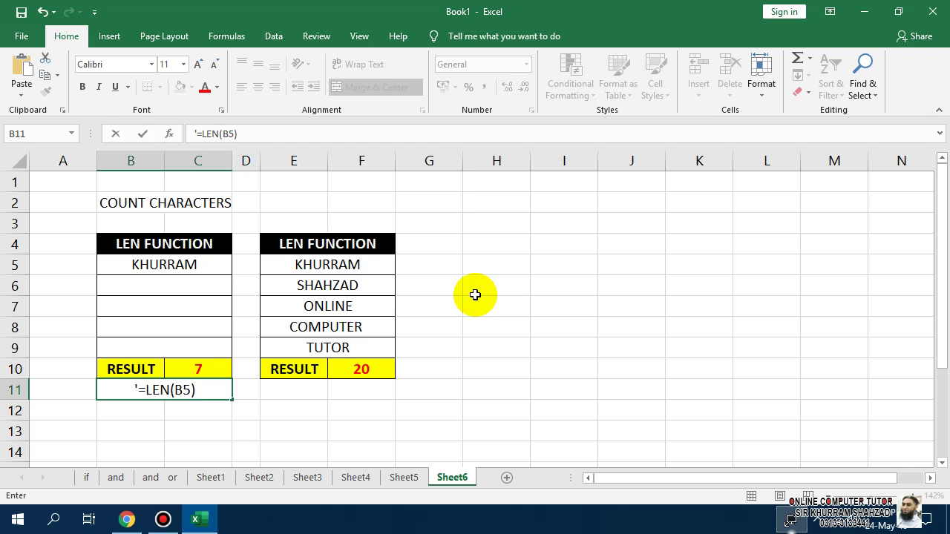
key("Return")
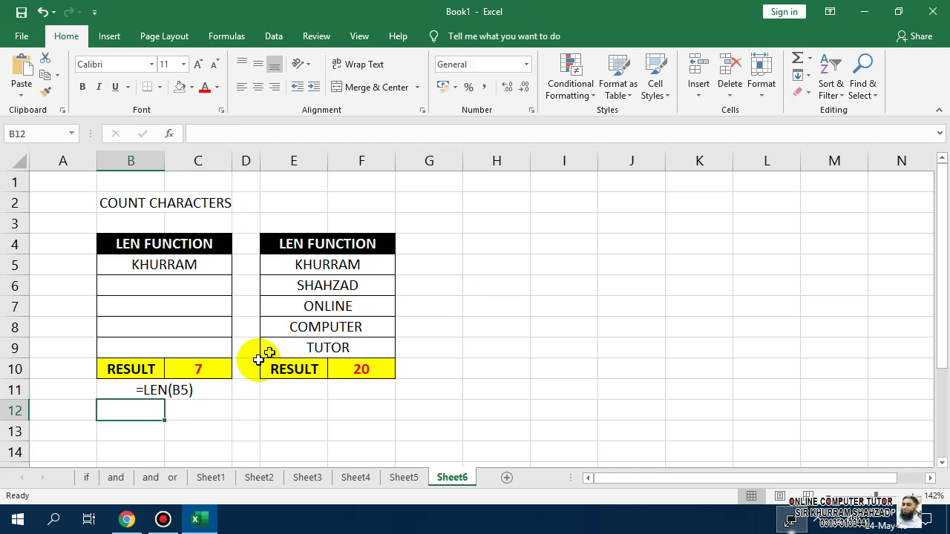
left_click(135, 392)
left_click(82, 89)
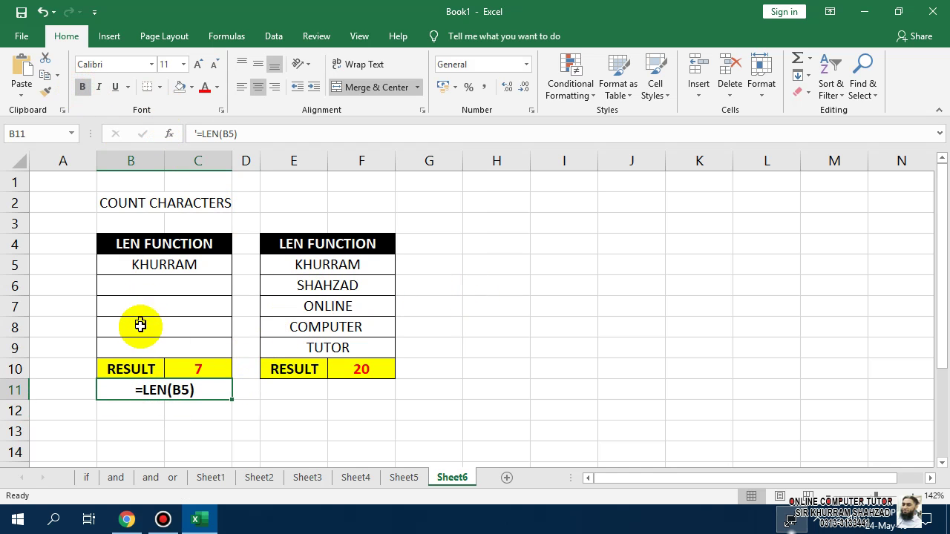
Step: Copy the merged formula label from B11 to E11 below the second table
key("ctrl+c")
left_click(289, 375)
left_click(291, 386)
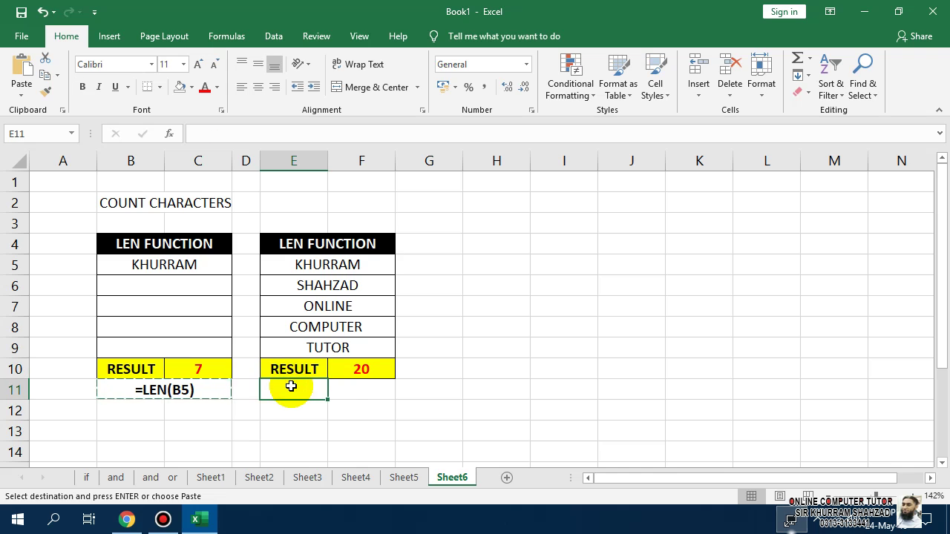
key("ctrl+v")
key("Escape")
Step: Replace the label in E11 with F10's formula as text, =SUM(LEN(E5)+LEN(E6)+LEN(E7))
double_click(352, 369)
left_click_drag(447, 369, 221, 369)
left_click(330, 393)
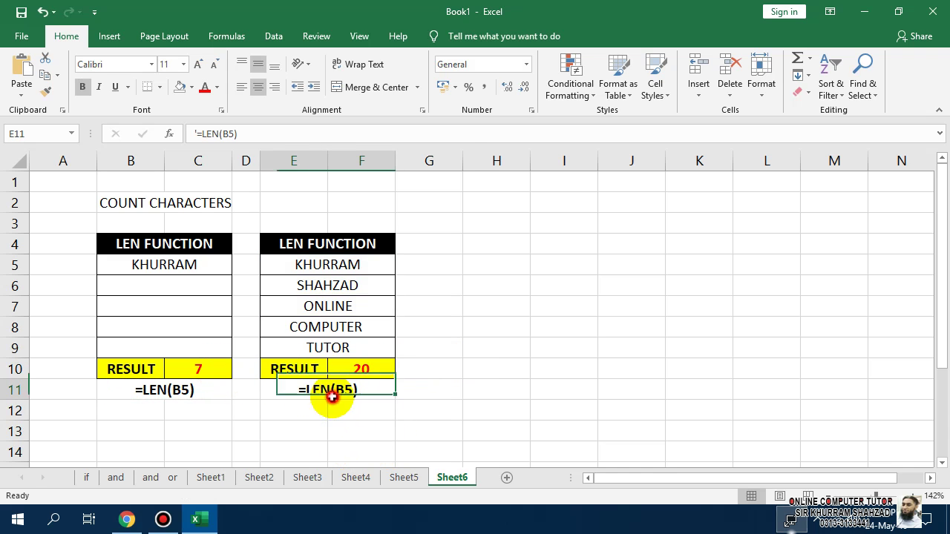
type("'")
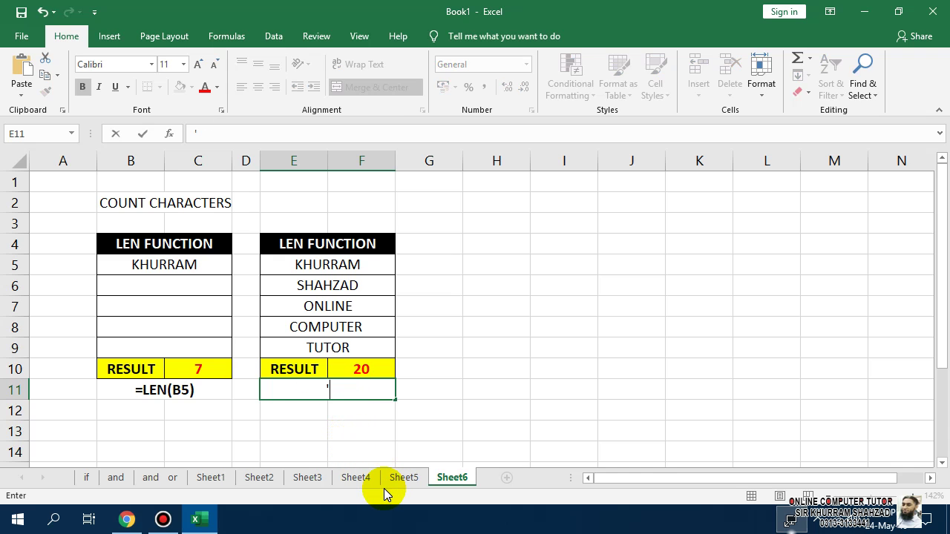
key("ctrl+v")
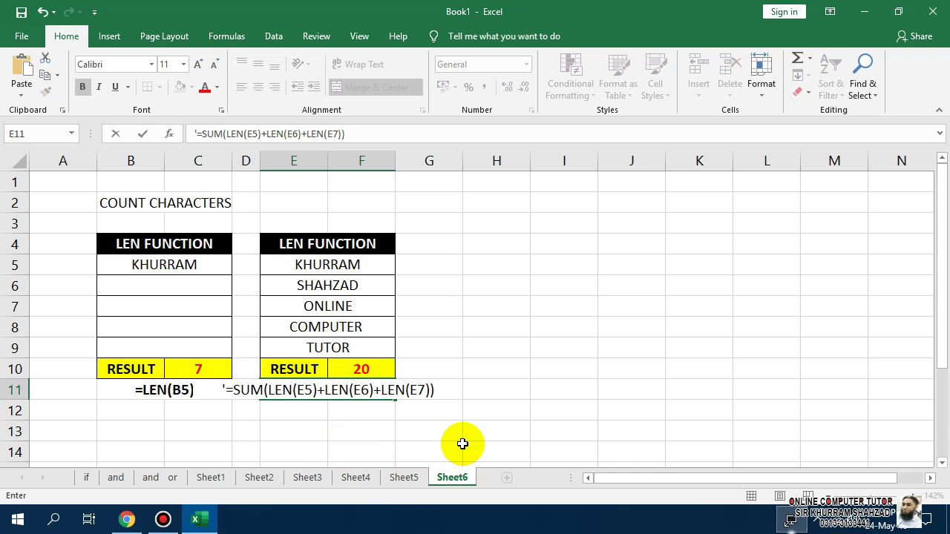
key("Return")
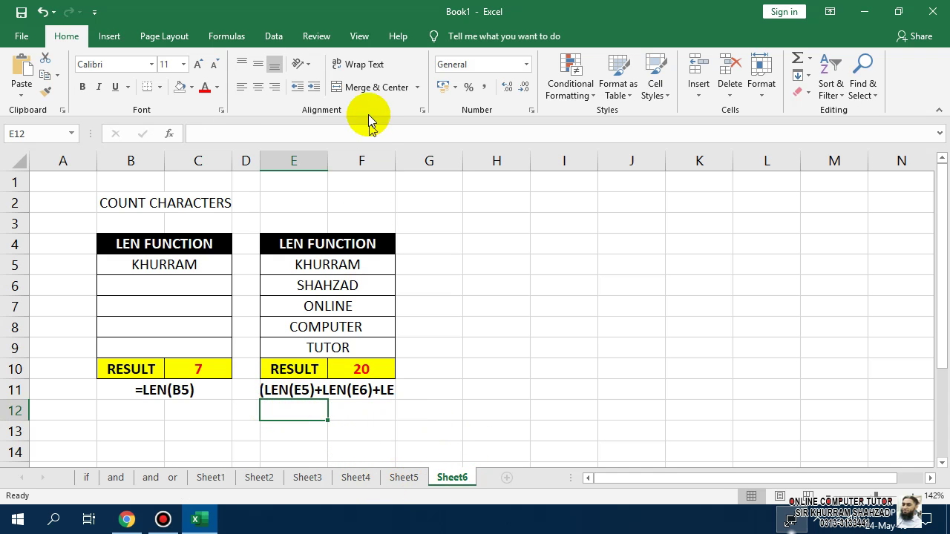
Step: Wrap the text in E11 and make row 11 tall enough for two lines
left_click(328, 393)
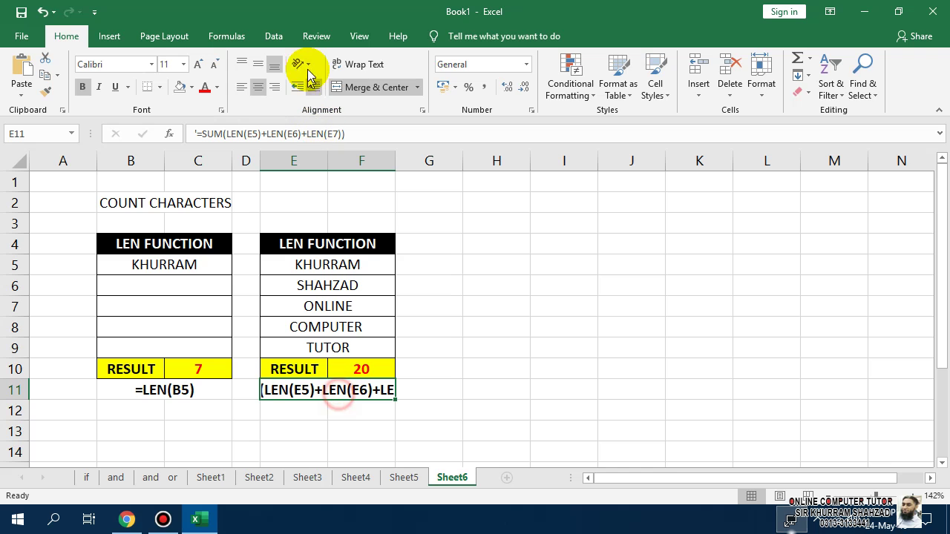
left_click(359, 63)
left_click_drag(24, 400, 20, 423)
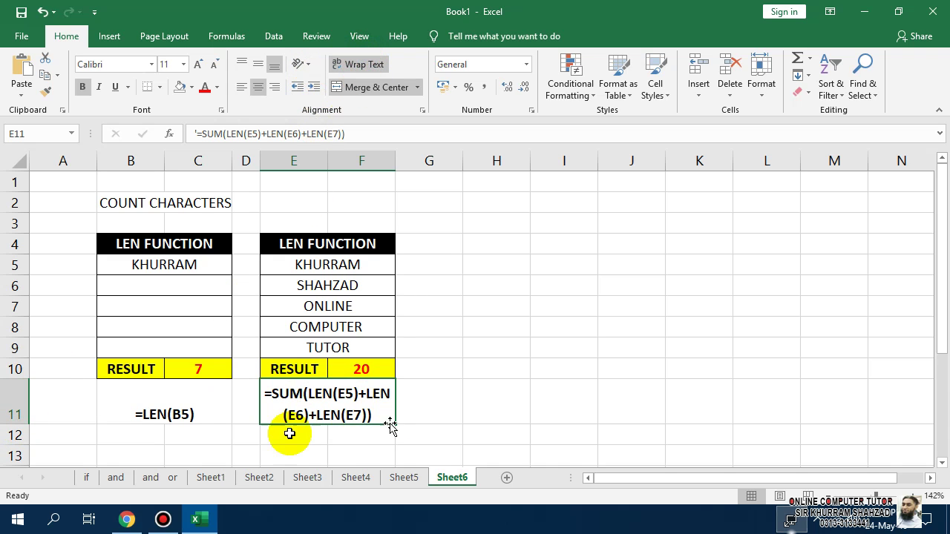
Step: Middle-align the formula labels in B11 and E11 vertically
left_click(165, 411)
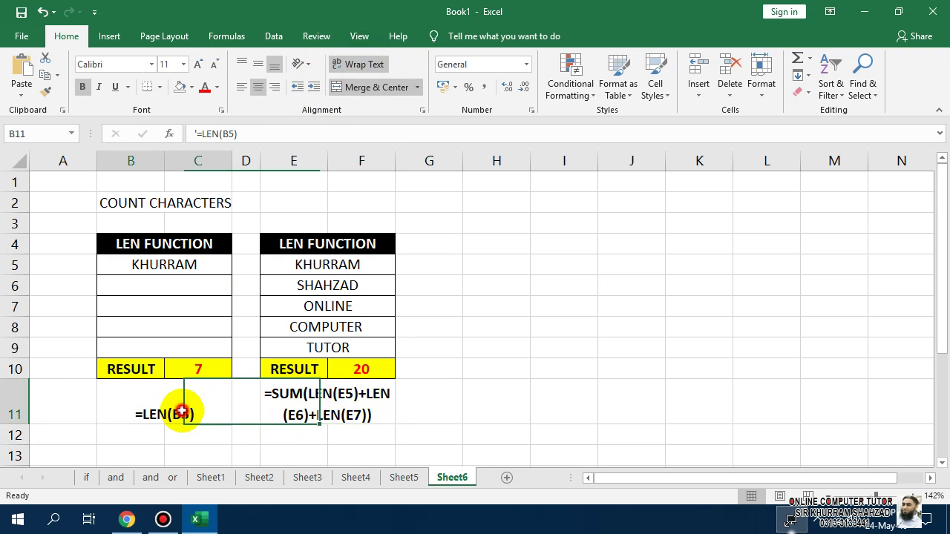
left_click(258, 67)
left_click(313, 409)
left_click(265, 67)
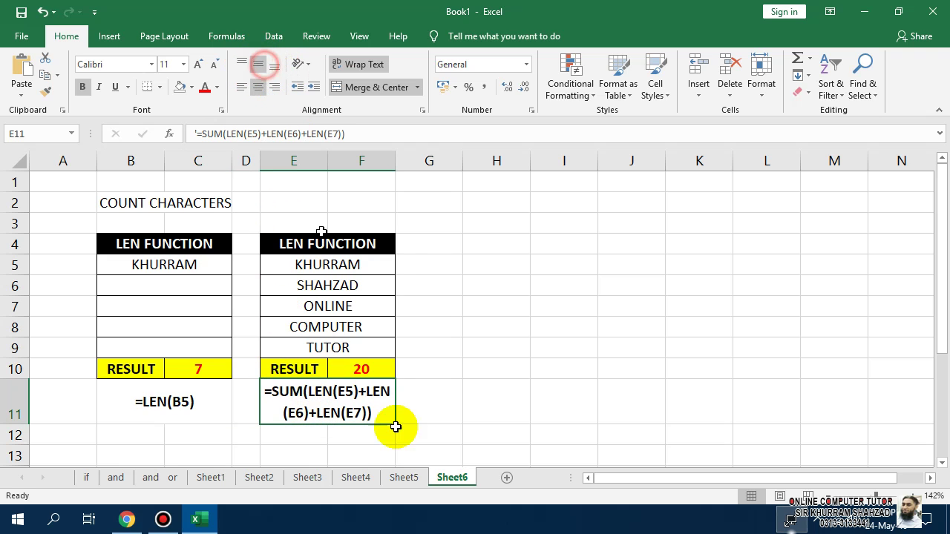
left_click(443, 403)
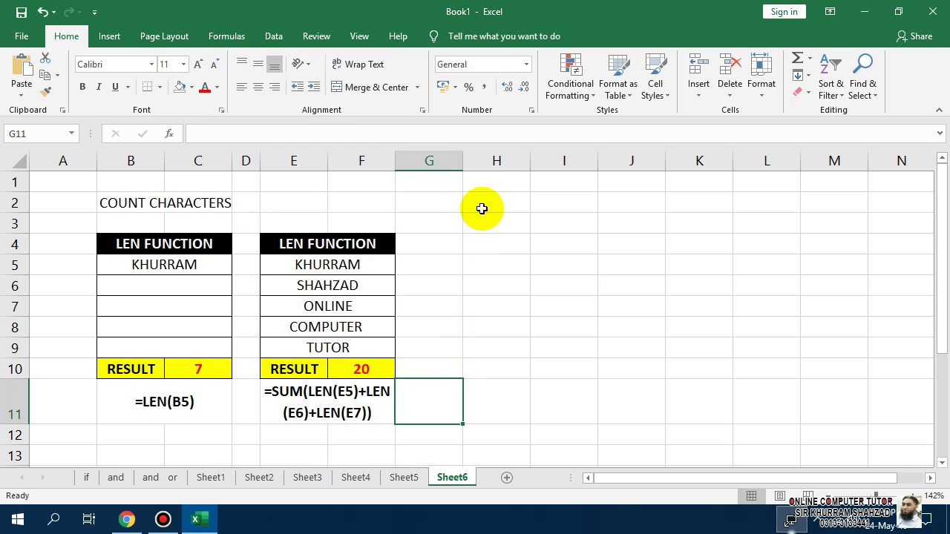
left_click_drag(395, 164, 435, 169)
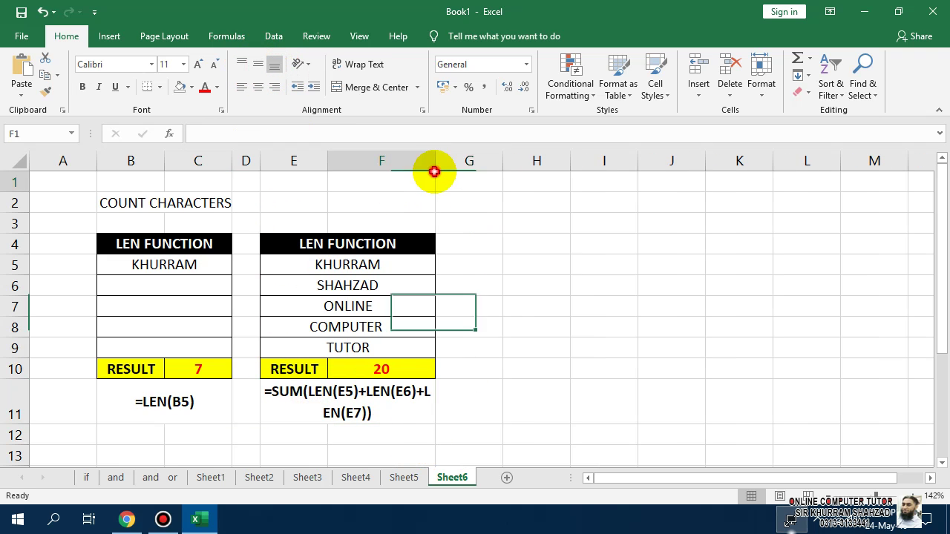
key("ctrl+z")
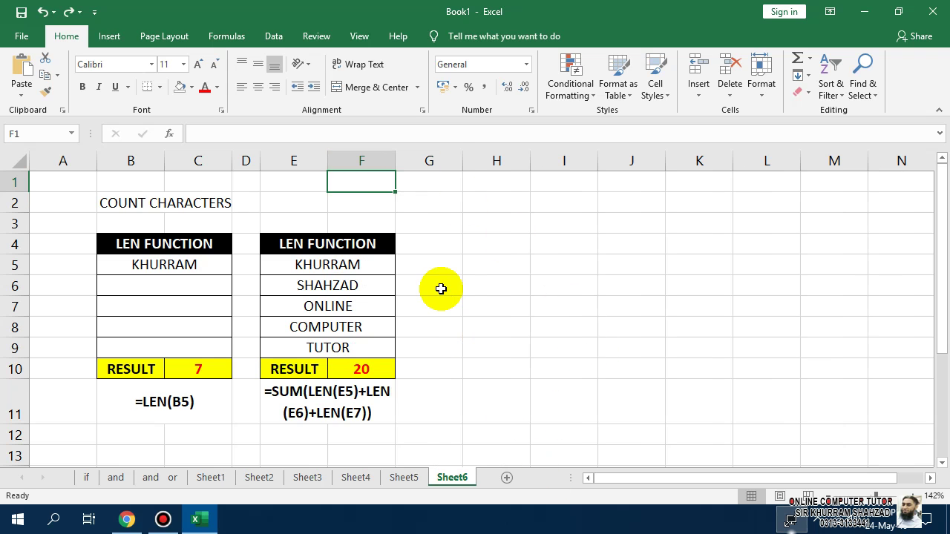
left_click(404, 285)
left_click(364, 289)
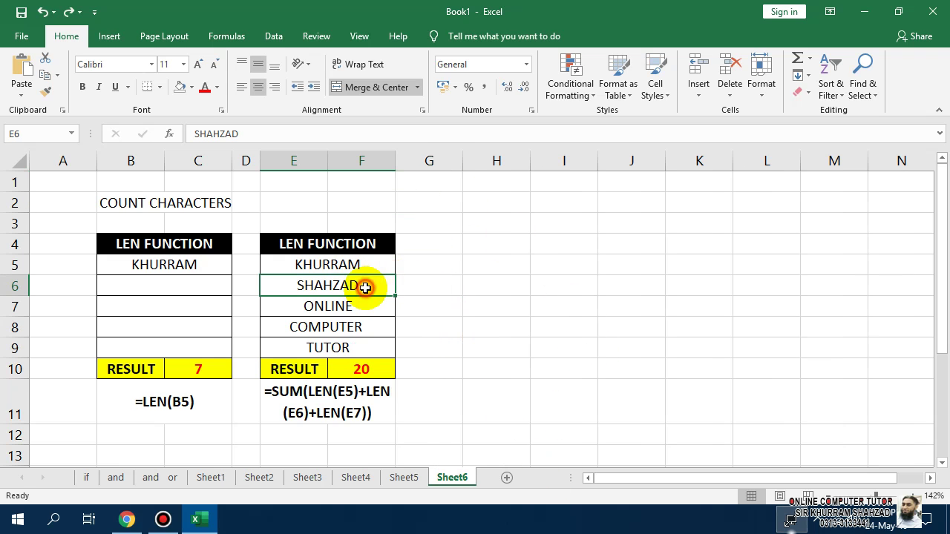
Step: Copy the second table with its formula label from E4:F11 to H4, and narrow column G as a spacer
left_click_drag(375, 244, 317, 420)
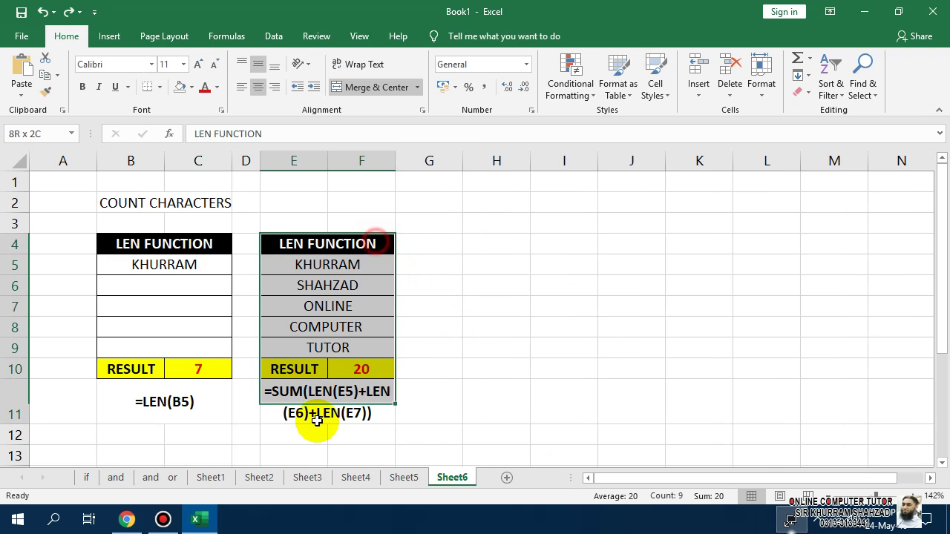
key("ctrl+c")
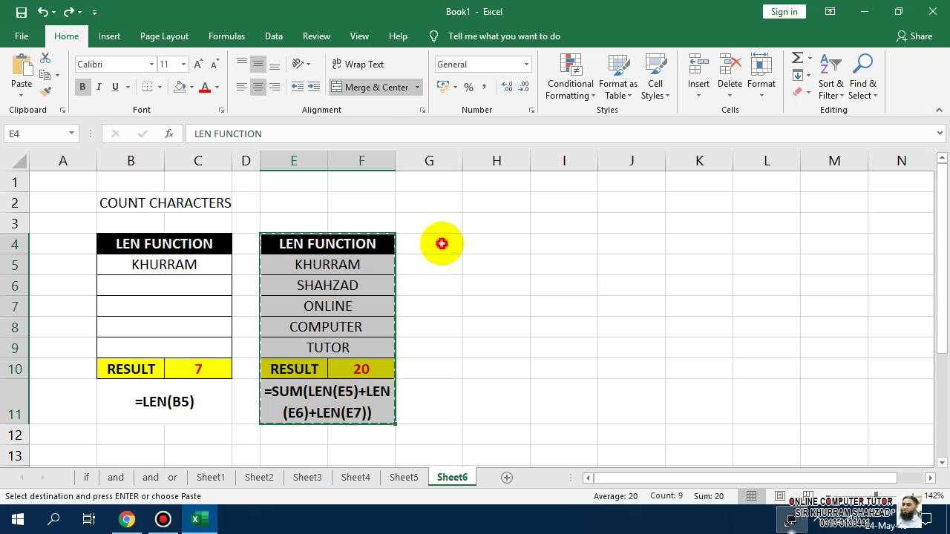
left_click(440, 242)
left_click(508, 242)
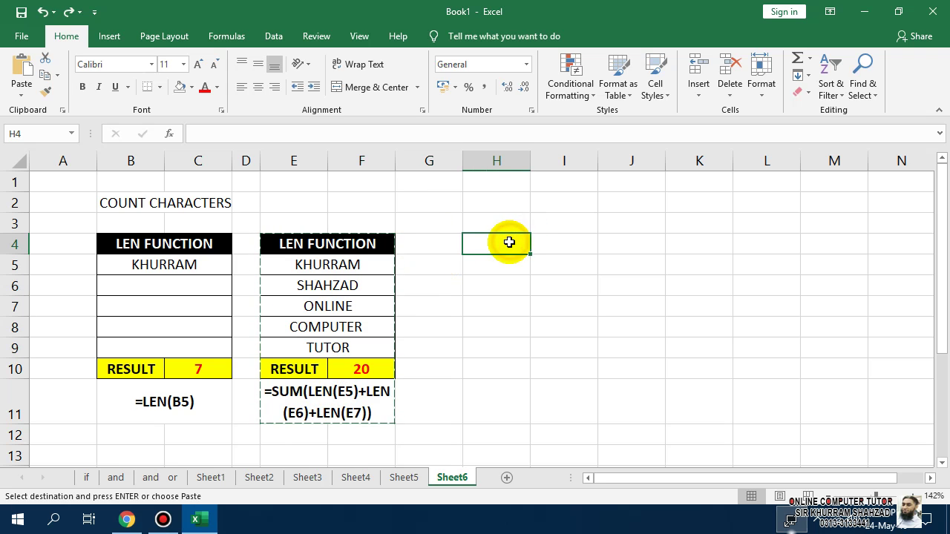
key("ctrl+v")
left_click_drag(463, 161, 423, 161)
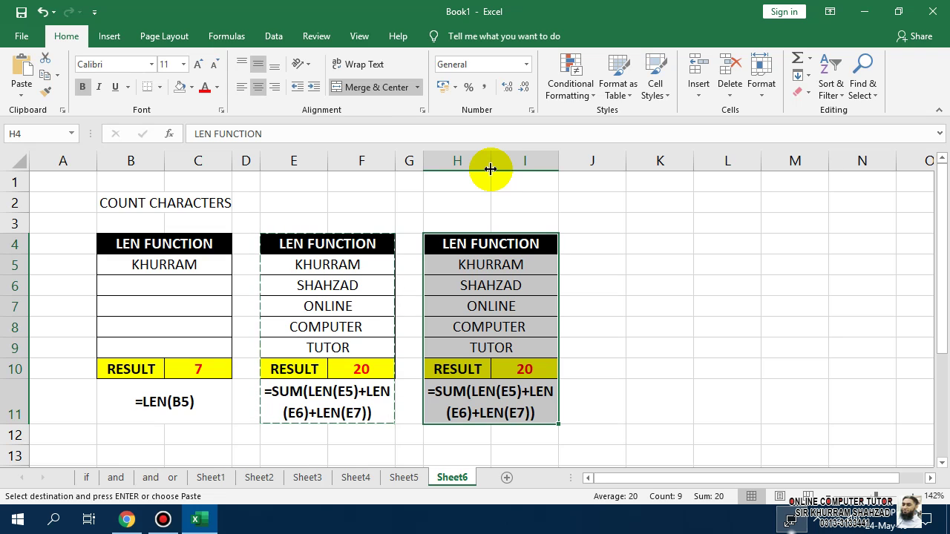
key("Escape")
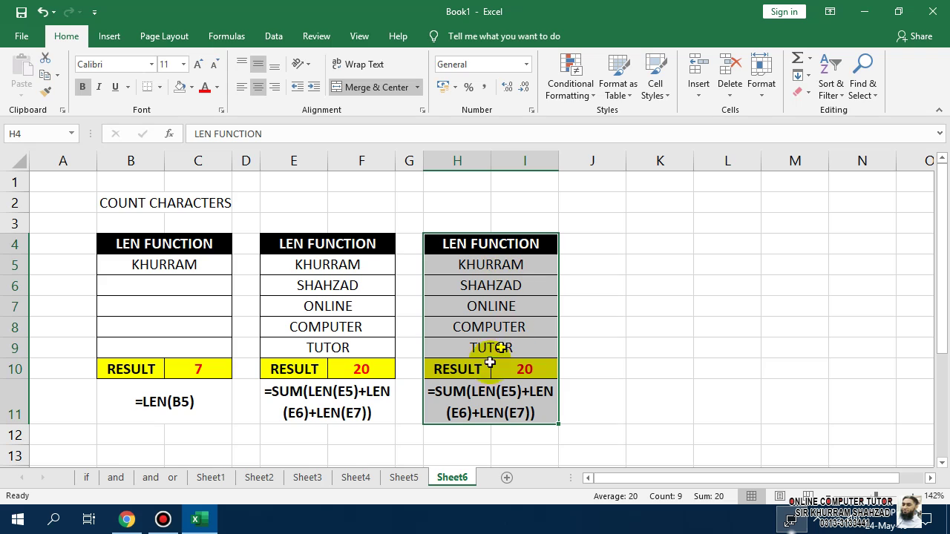
Step: Clear the third table's result in I10 and enter =SUM(LEN(H5:I7))
left_click(528, 367)
key("Delete")
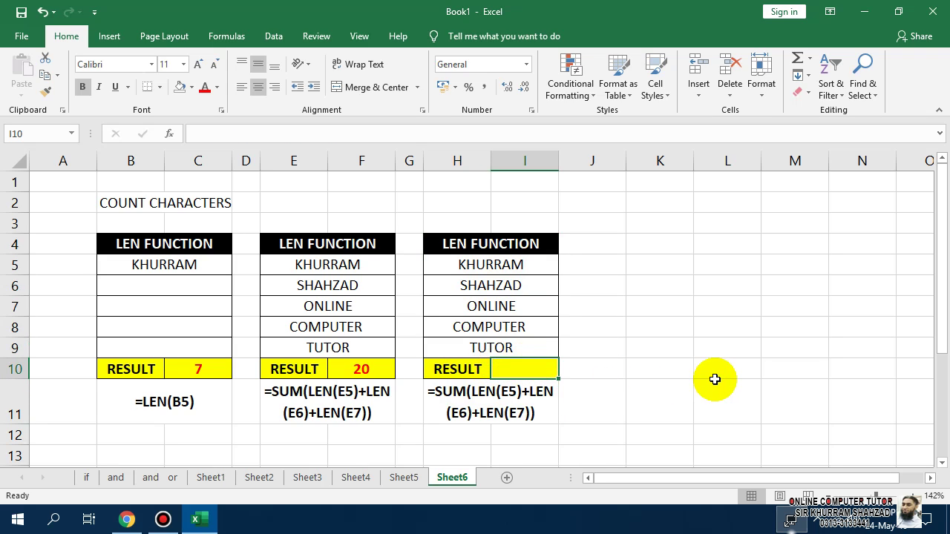
type("=SUM")
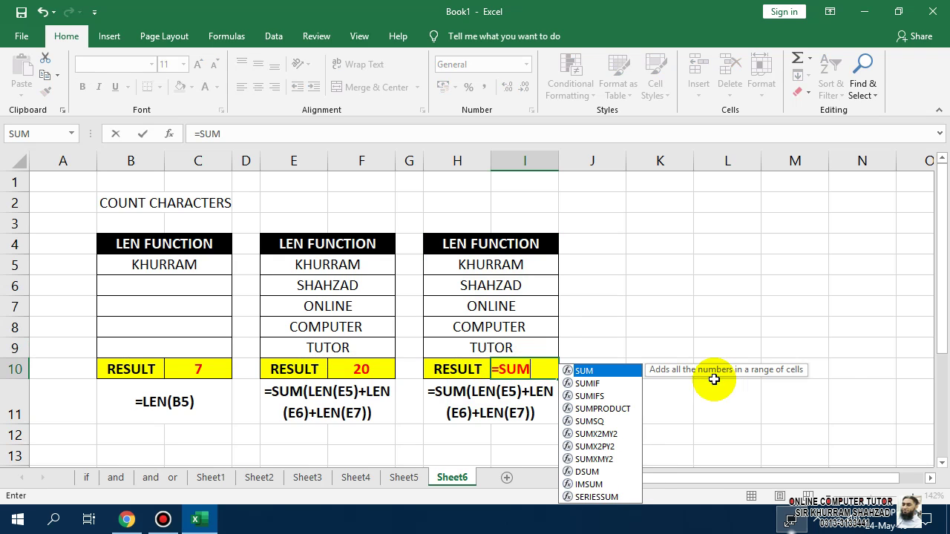
type("(LEN")
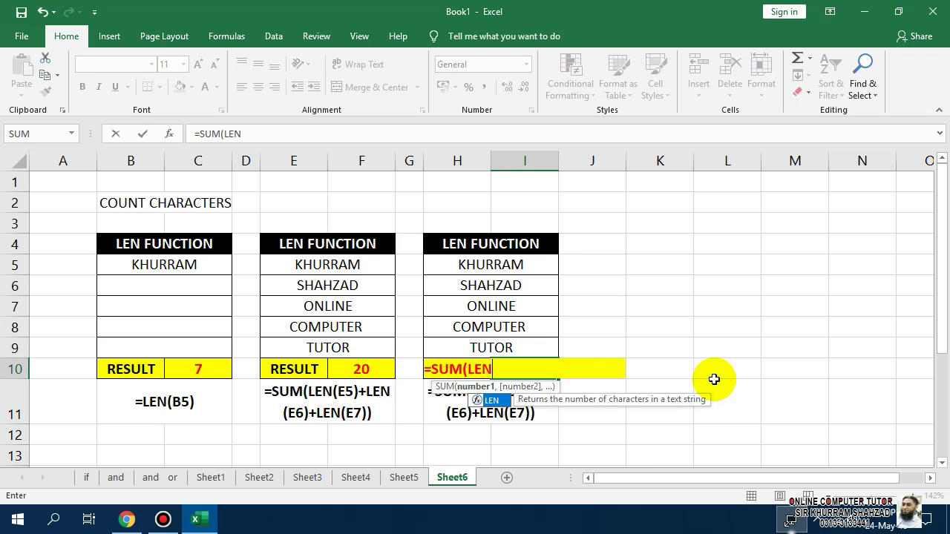
type("(")
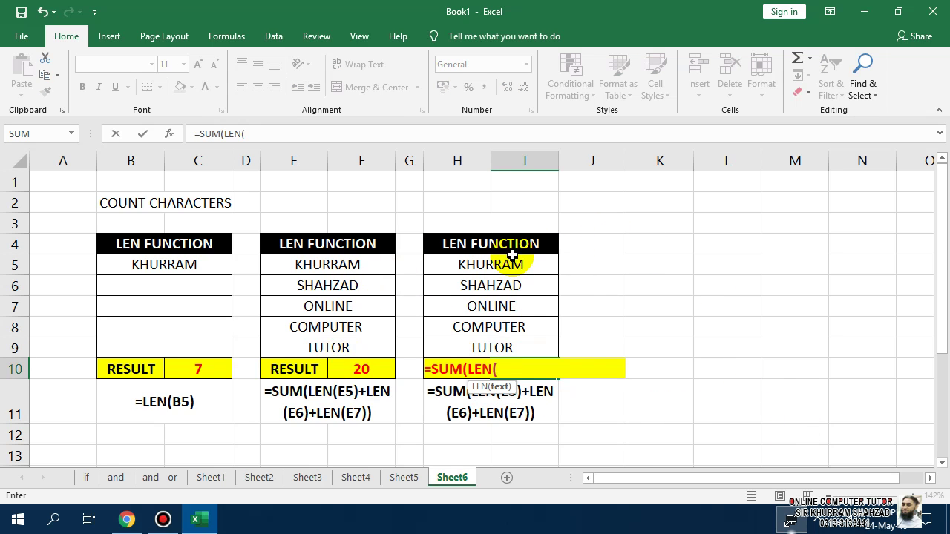
left_click_drag(507, 261, 502, 305)
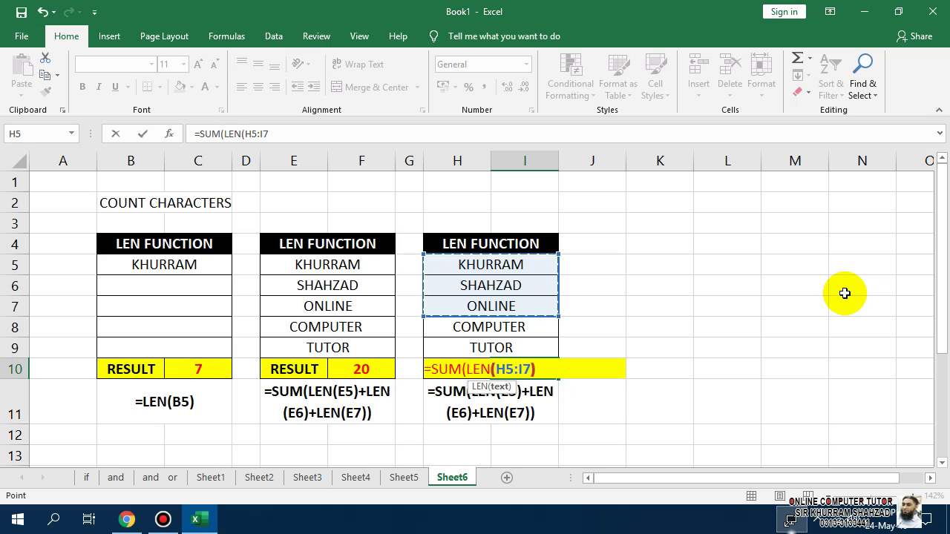
type(")")
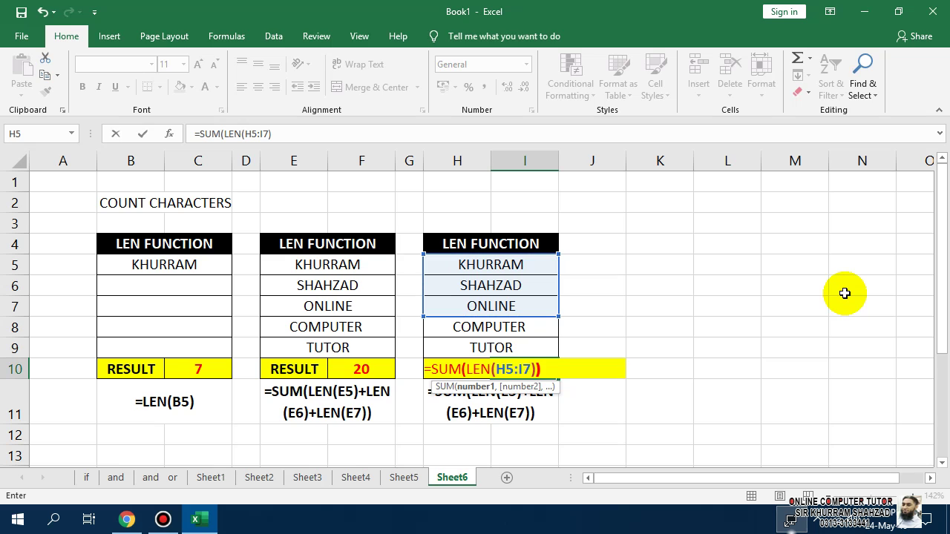
type(")")
key("Return")
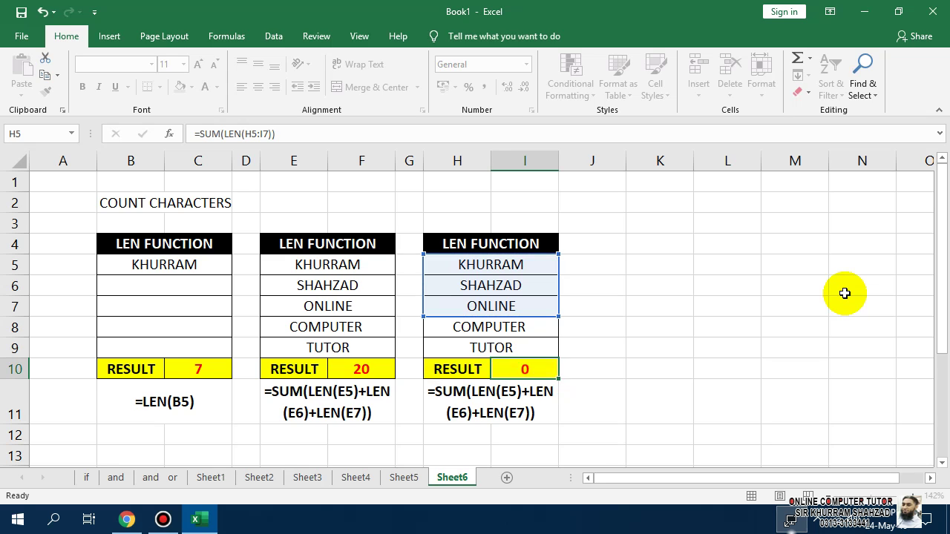
Step: Enclose the whole formula in I10 in curly braces, as {=SUM(LEN(H5:I7))}
key("Up")
key("F2")
key("Left")
key("Left")
key("Left")
key("Left")
key("Left")
key("Left")
key("Left")
key("Left")
key("Left")
key("Left")
key("Left")
key("Left")
key("Left")
key("Left")
key("Left")
key("Left")
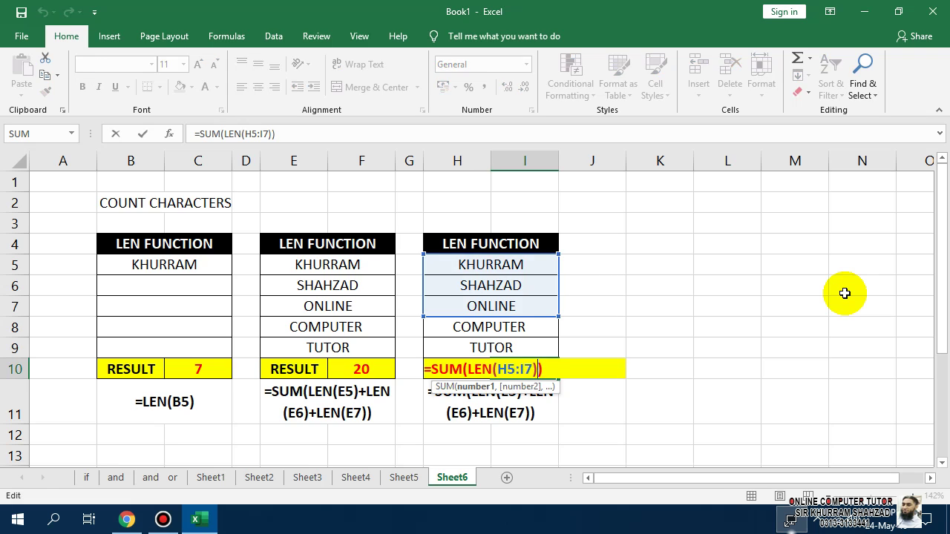
type("{")
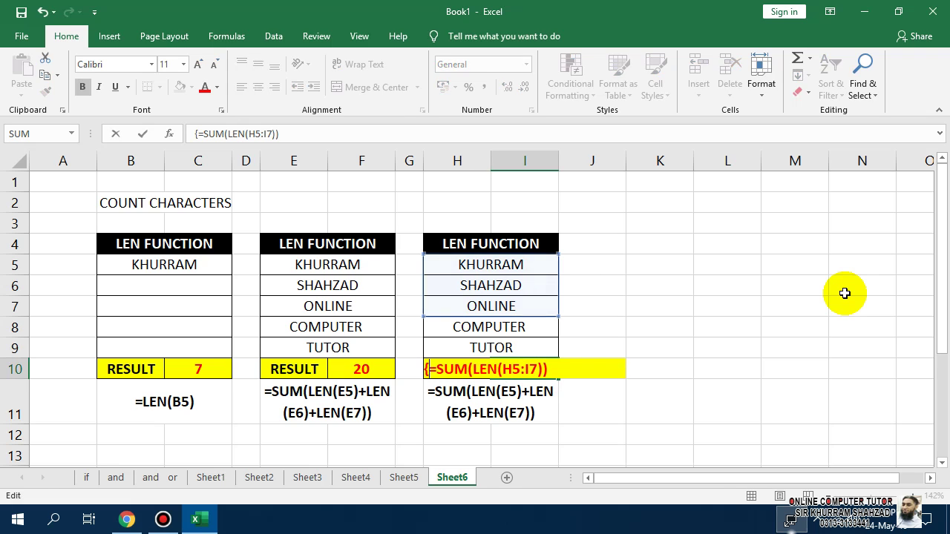
key("Right")
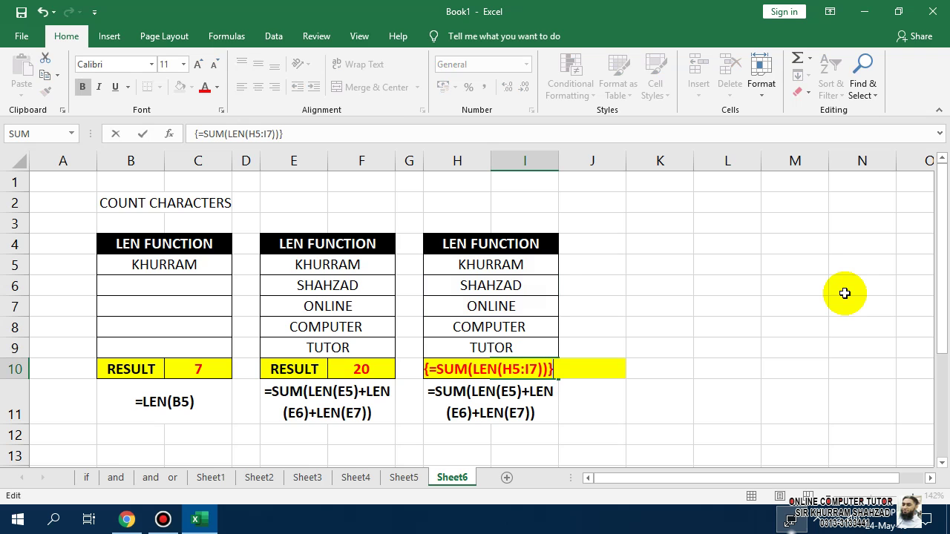
type("}")
key("Return")
Step: Clear I10 and begin its formula again with a leading curly brace, {=SUM(LEN(
key("Up")
key("Right")
key("F2")
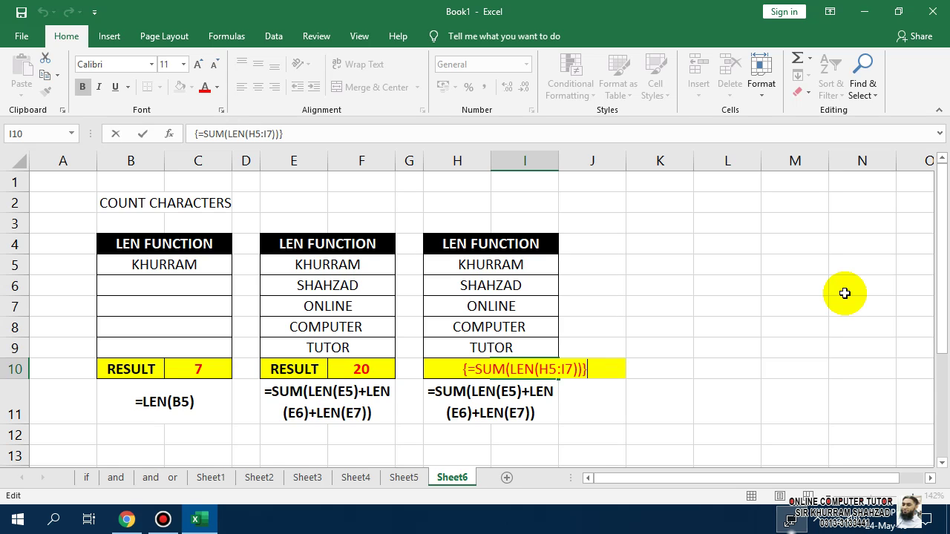
key("Escape")
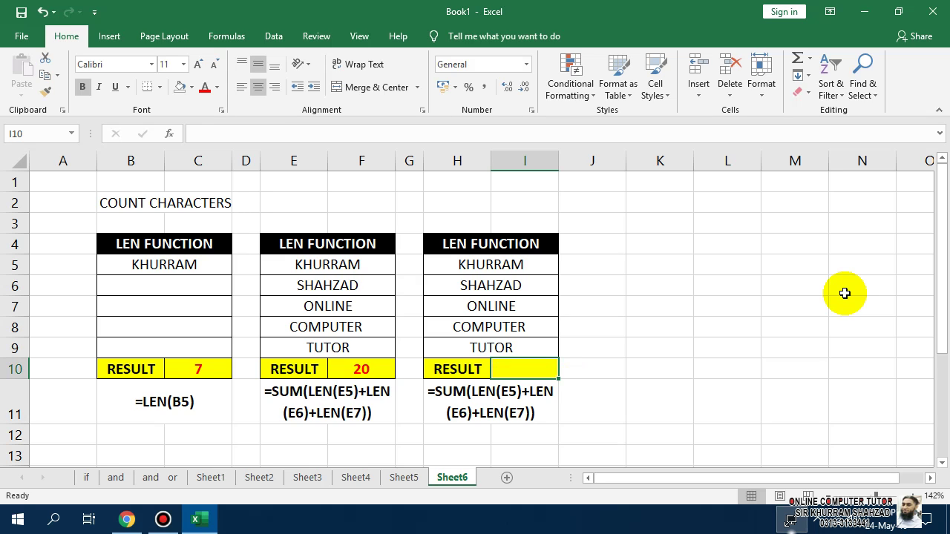
type("=SUM")
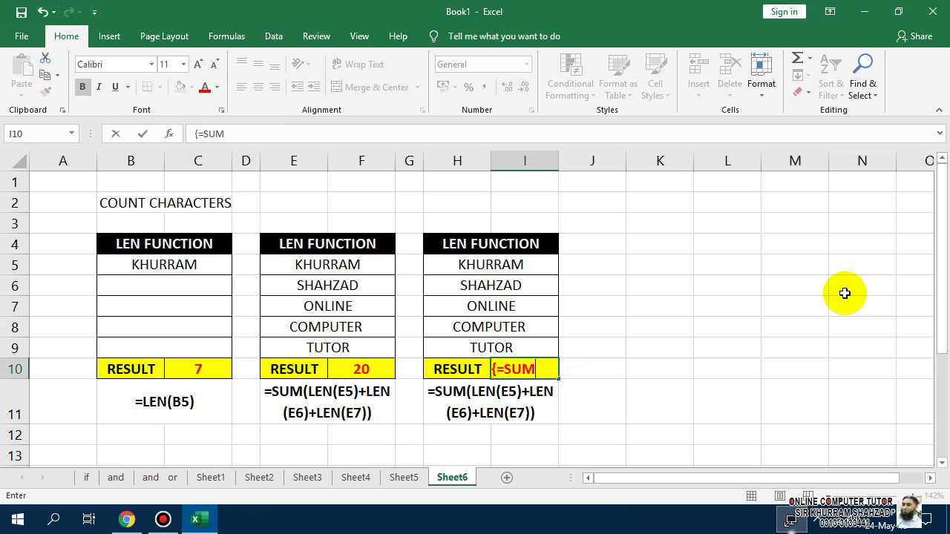
type("(LE")
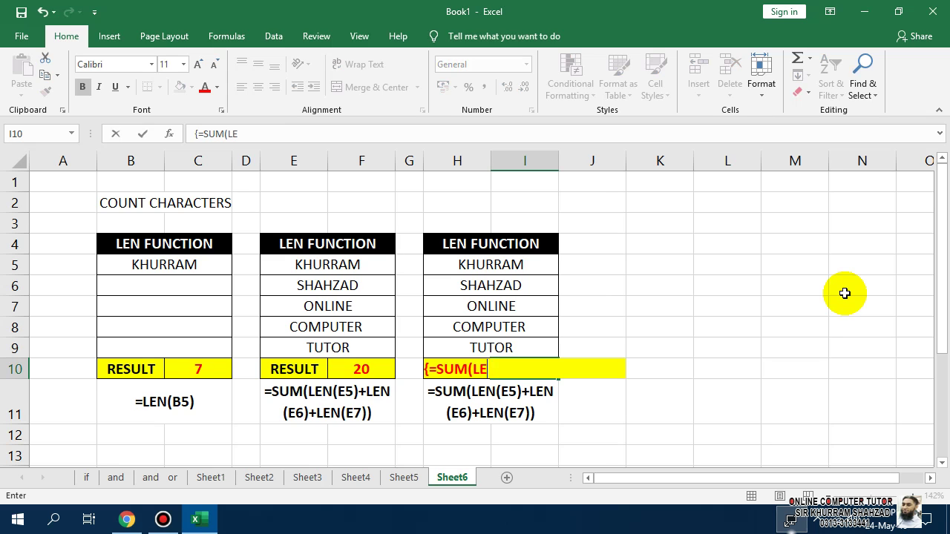
type("N(")
Step: Try to add the first three entries of the third table, H5:I7, as the range for I10's LEN function
key("Up")
key("Up")
key("Up")
key("Up")
key("Up")
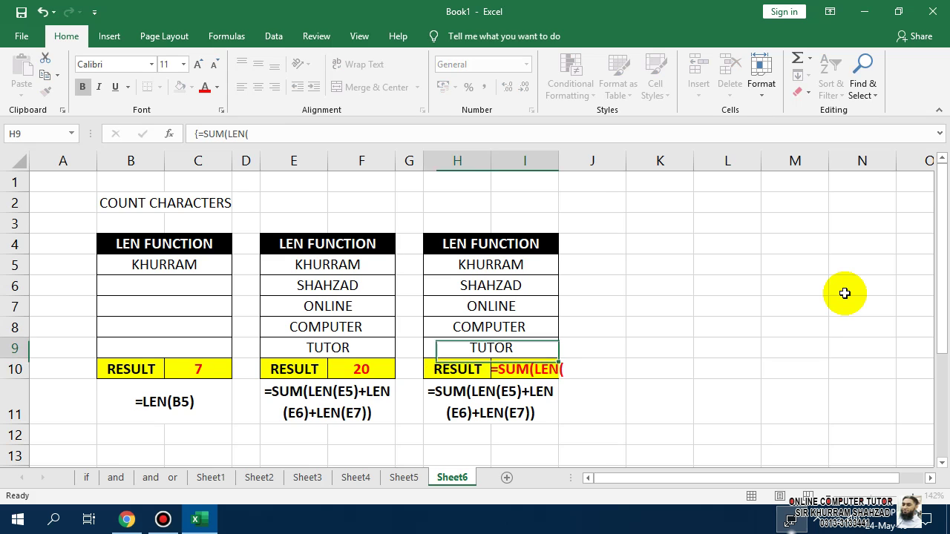
key("shift+Down")
key("shift+Down")
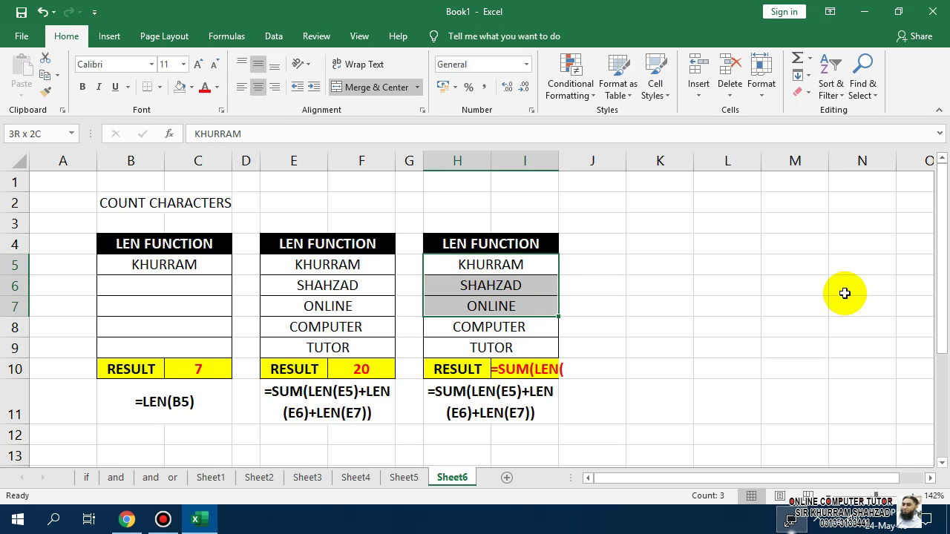
key("Up")
key("Down")
key("shift+Down")
key("shift+Down")
type(")")
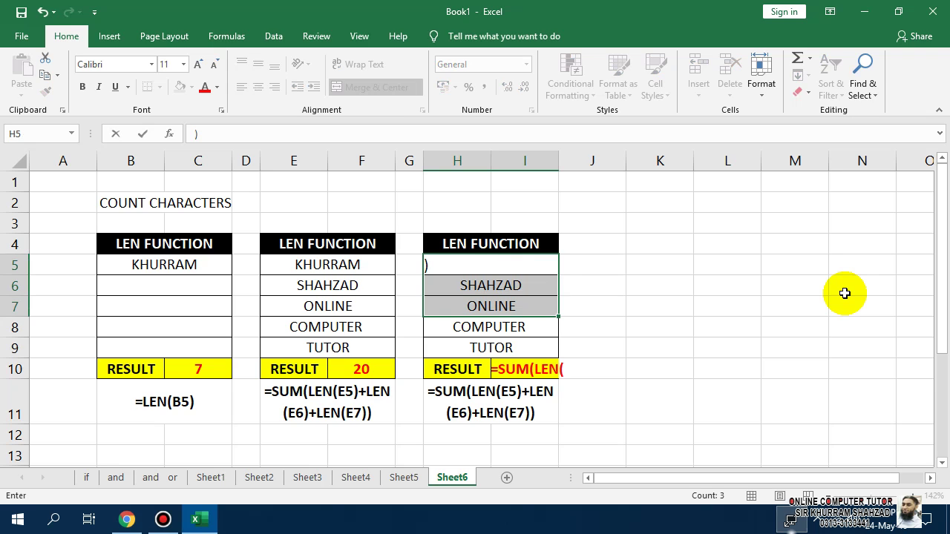
key("Escape")
Step: Reopen the incomplete formula in I10 and try again to pick H5:I7 as the LEN range
key("Down")
key("Down")
key("Down")
key("Down")
key("Down")
key("Right")
key("F2")
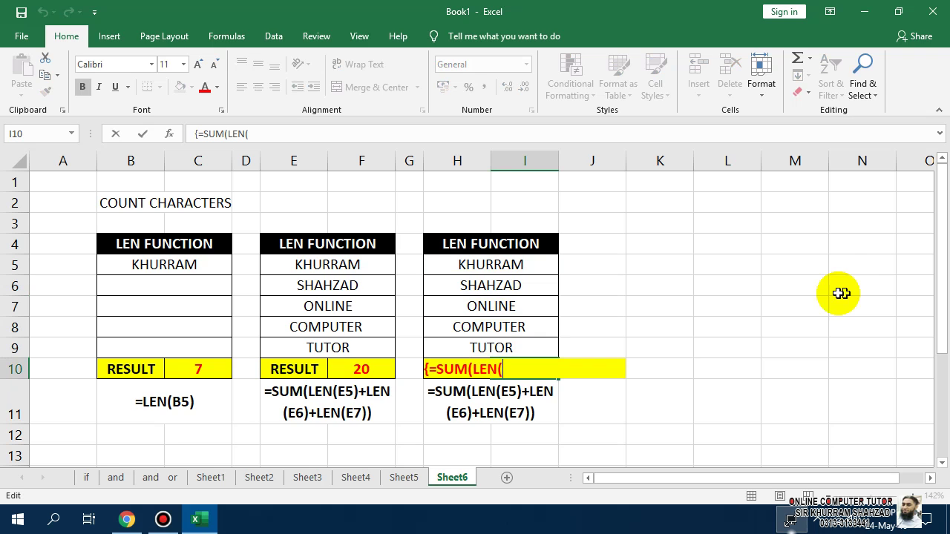
left_click_drag(541, 265, 510, 306)
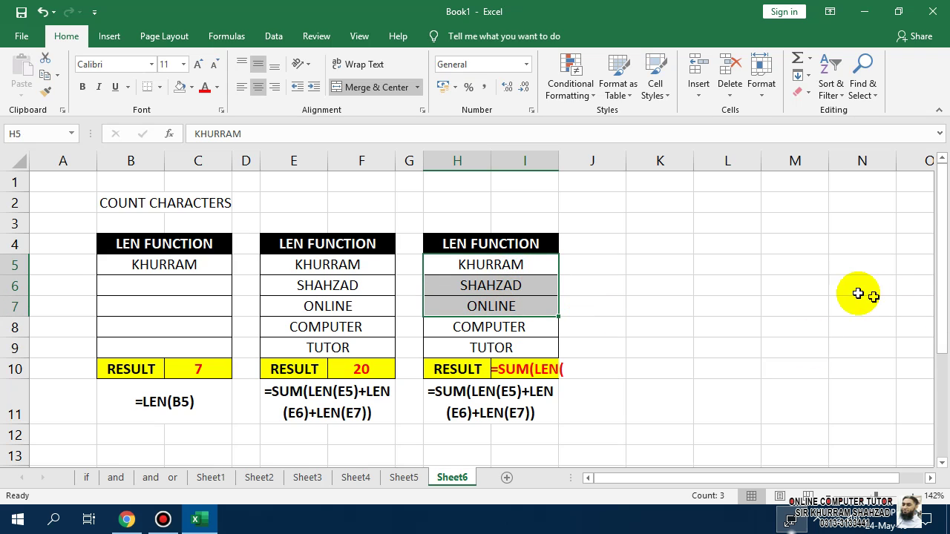
left_click(562, 375)
key("Left")
key("Left")
double_click(563, 368)
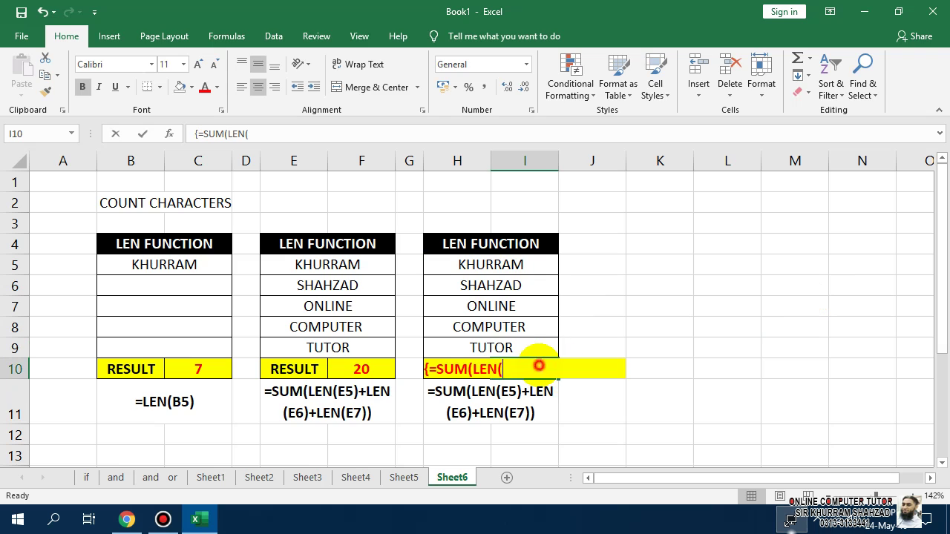
left_click_drag(496, 265, 503, 302)
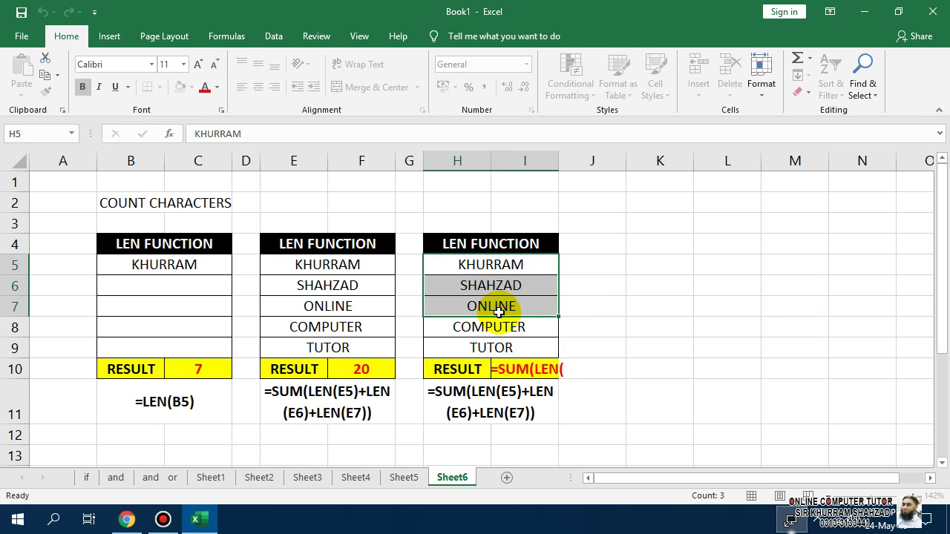
left_click(533, 383)
Step: Move the opening brace in I10 behind the equals sign and try to enter the formula as ={SUM(LEN(H5:I7))}
double_click(529, 372)
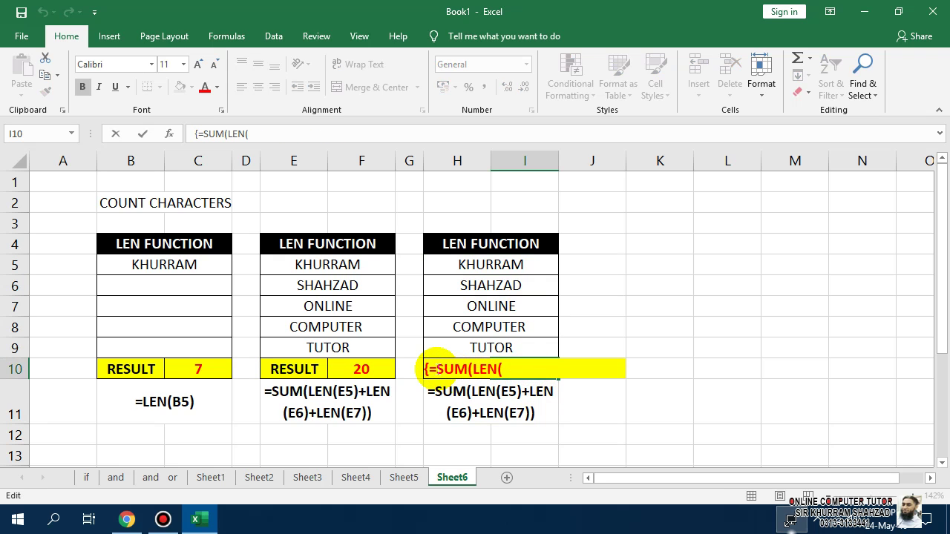
left_click(428, 368)
key("BackSpace")
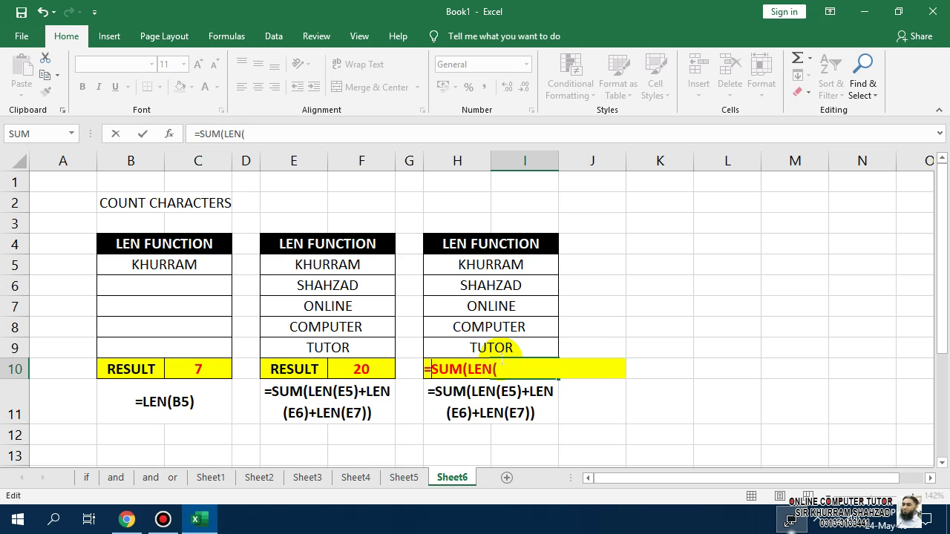
type("{")
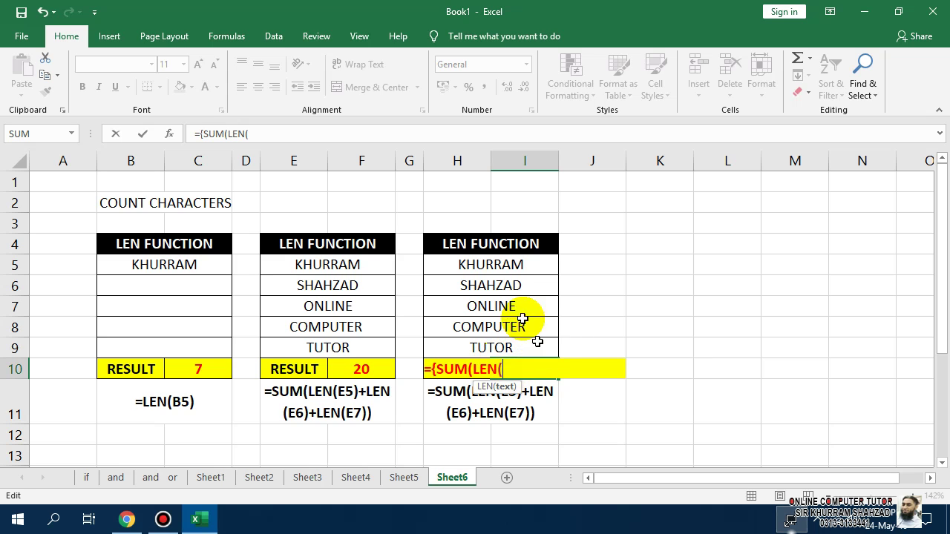
left_click_drag(512, 265, 512, 306)
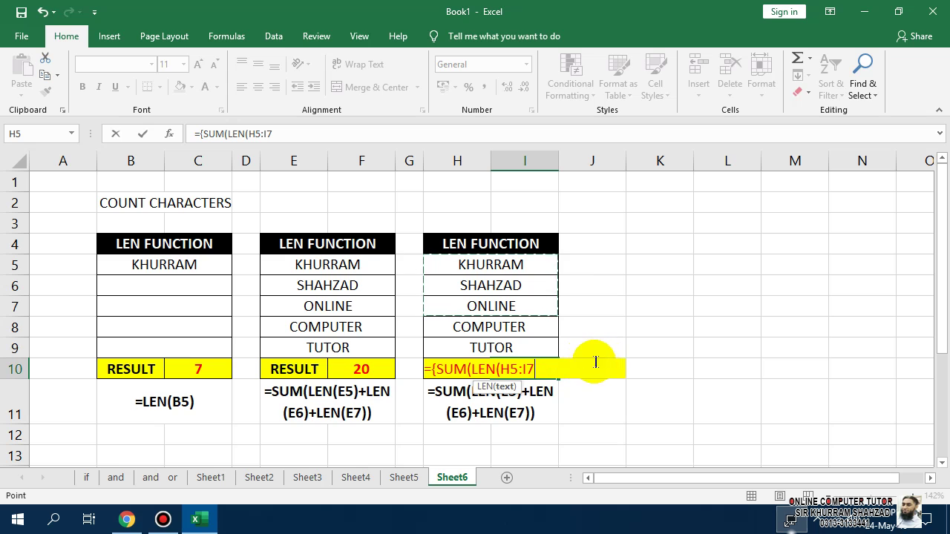
type("))")
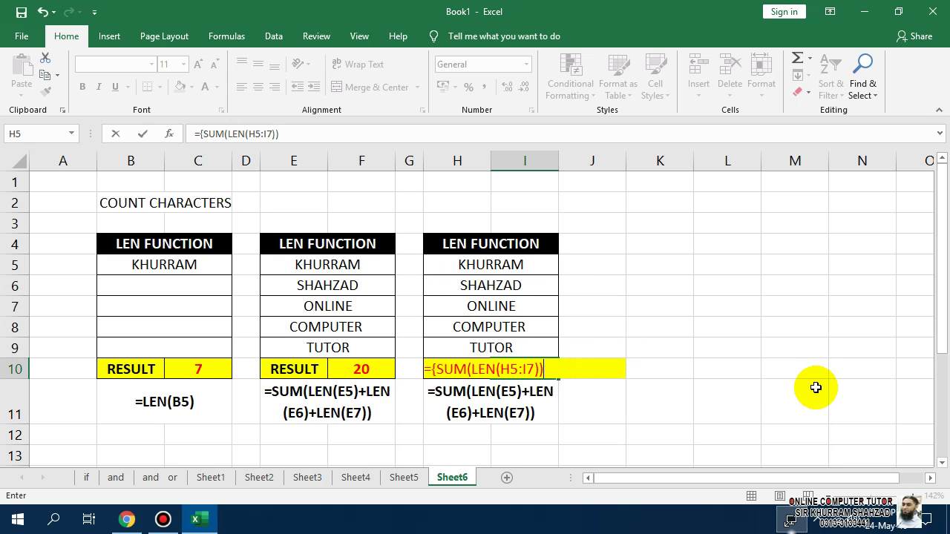
type("}")
key("Return")
left_click(454, 339)
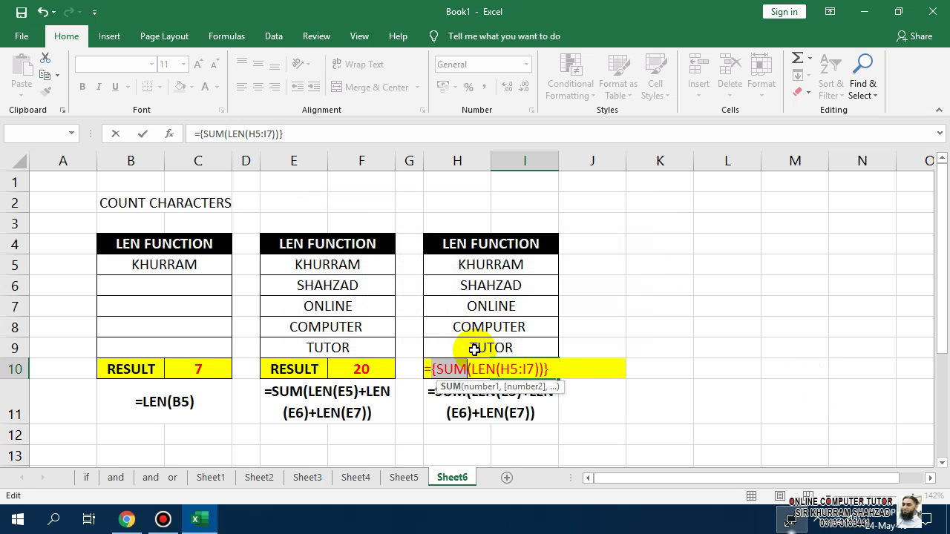
Step: Remove both curly braces from the formula in I10 and enter it as =SUM(LEN(H5:I7))
left_click(434, 369)
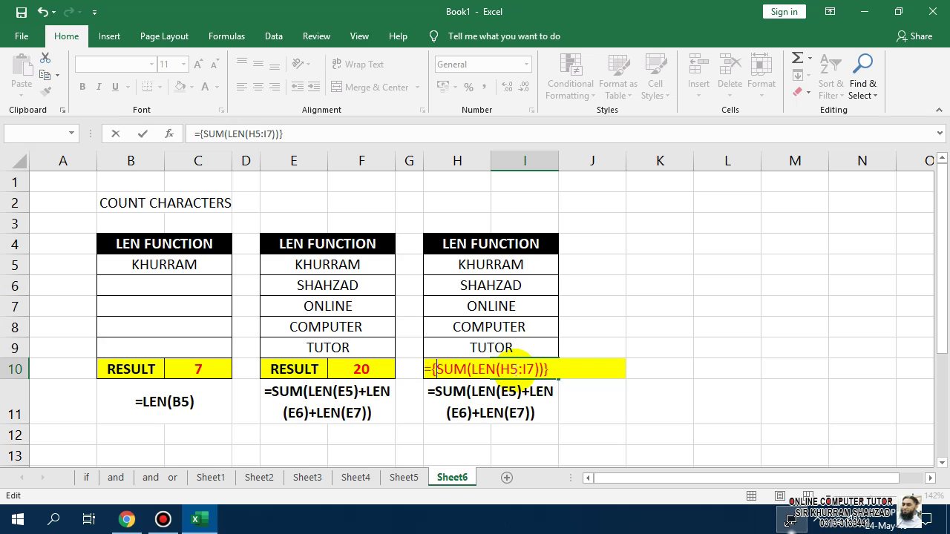
key("BackSpace")
left_click(545, 368)
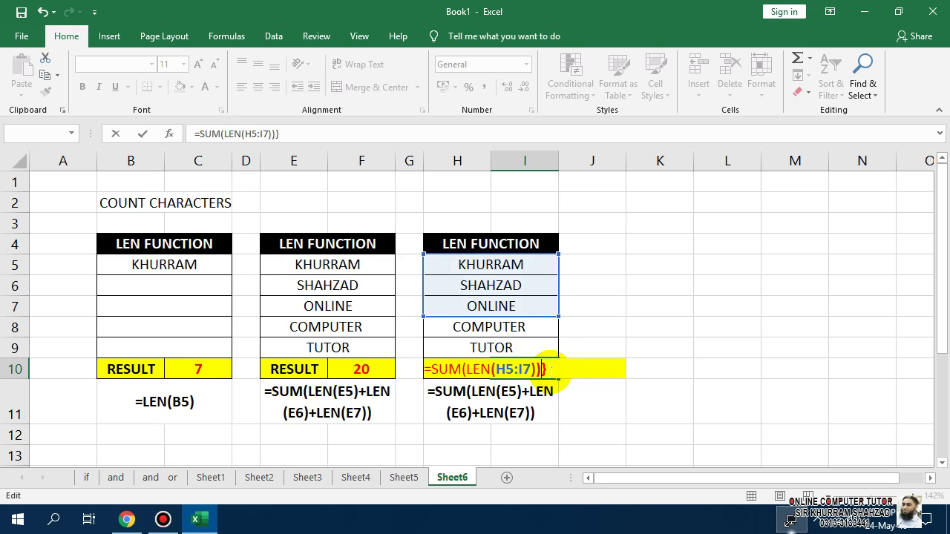
key("Return")
left_click(549, 369)
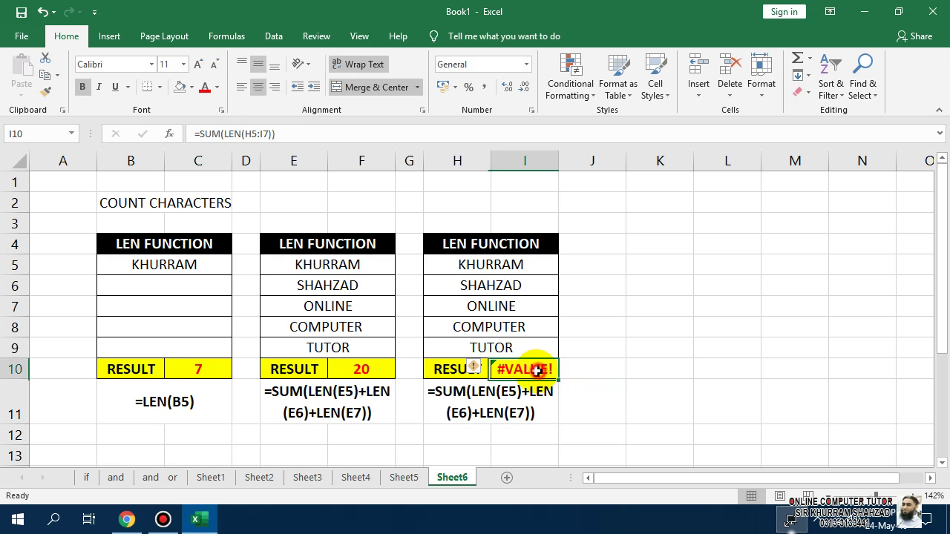
Step: Examine the LEN formula in I10 and the first source cell of the third table against F10 and E5 in the second table
double_click(550, 362)
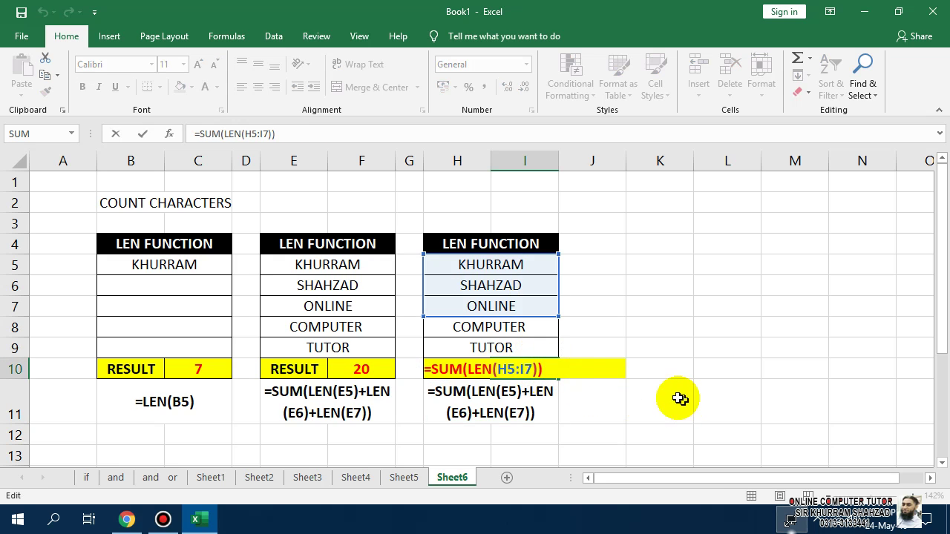
double_click(435, 265)
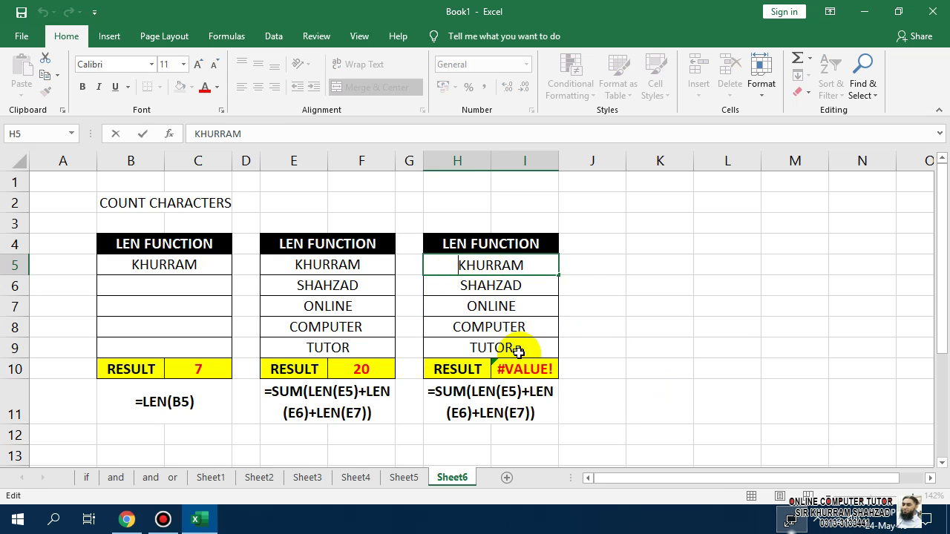
key("Escape")
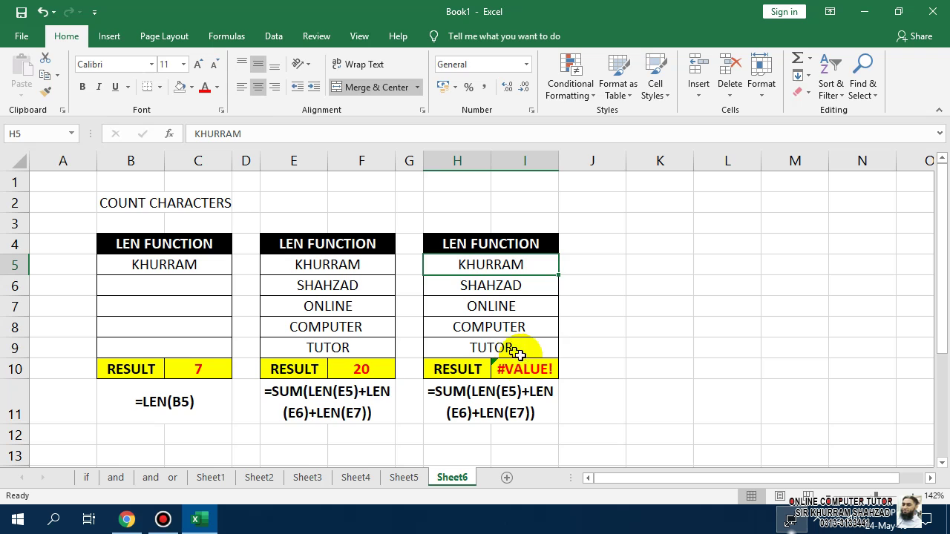
double_click(530, 366)
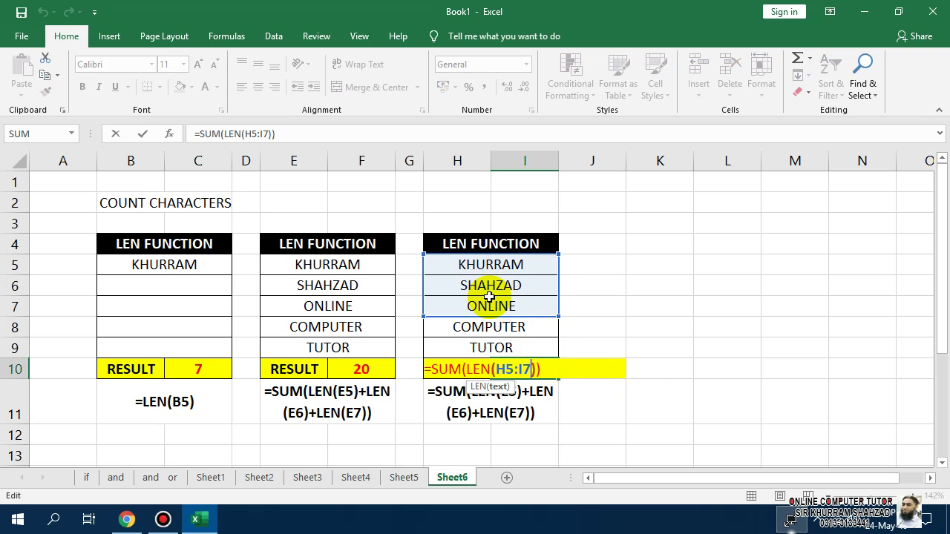
key("Return")
left_click(454, 259)
left_click(315, 256)
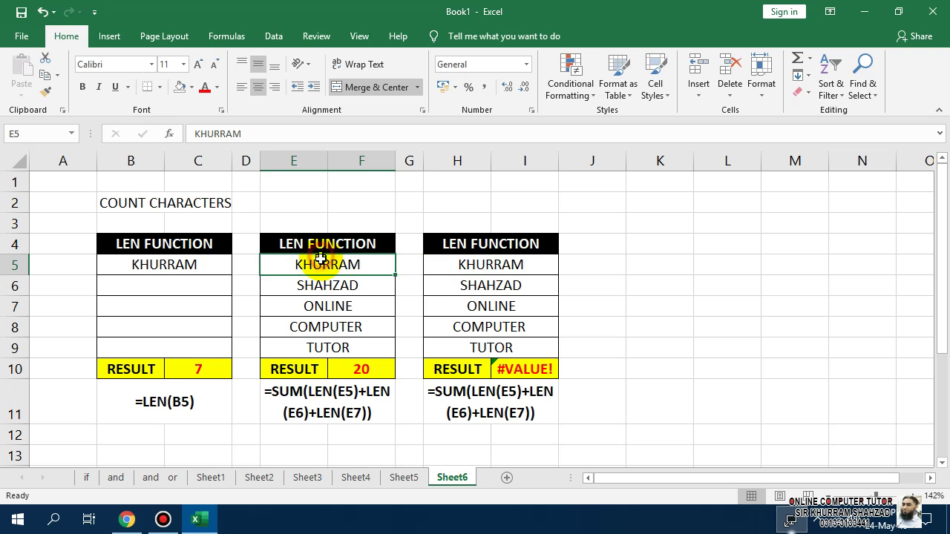
double_click(324, 265)
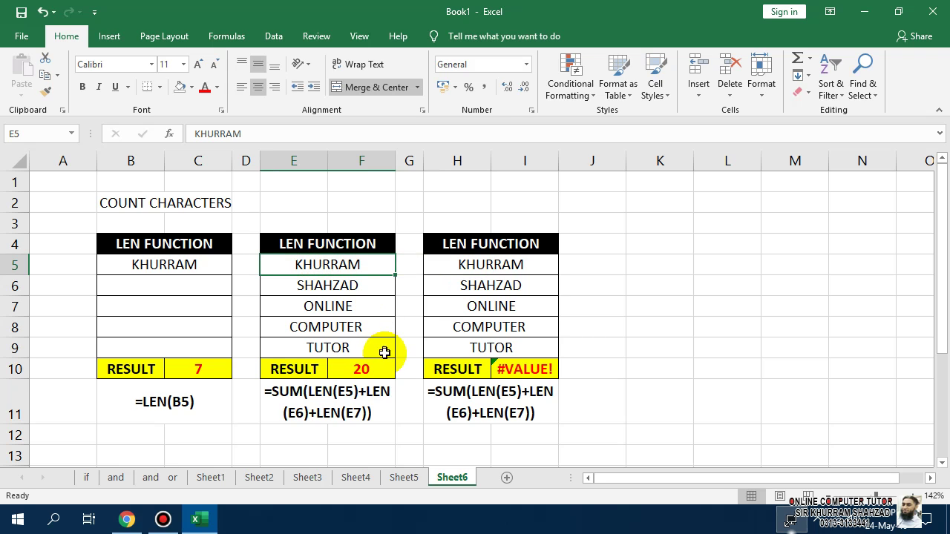
double_click(378, 367)
key("Escape")
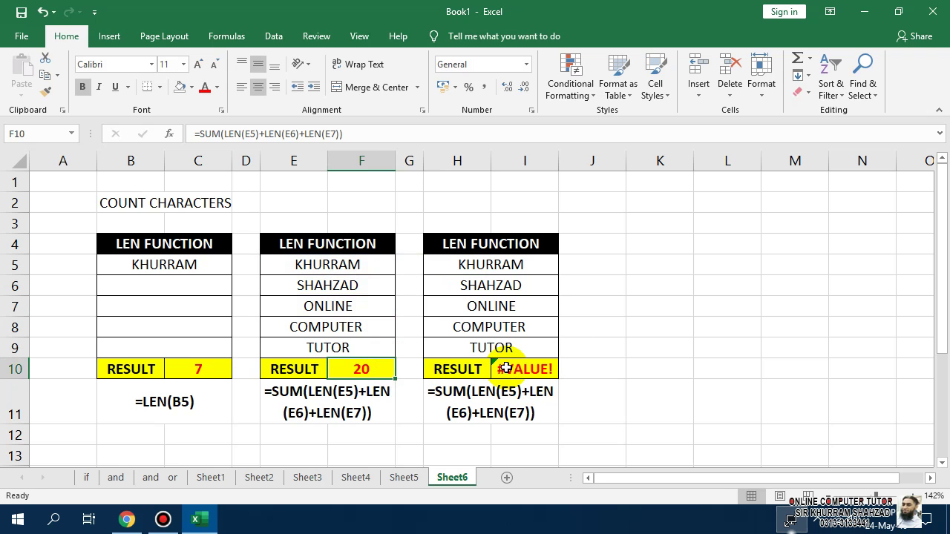
left_click(491, 264)
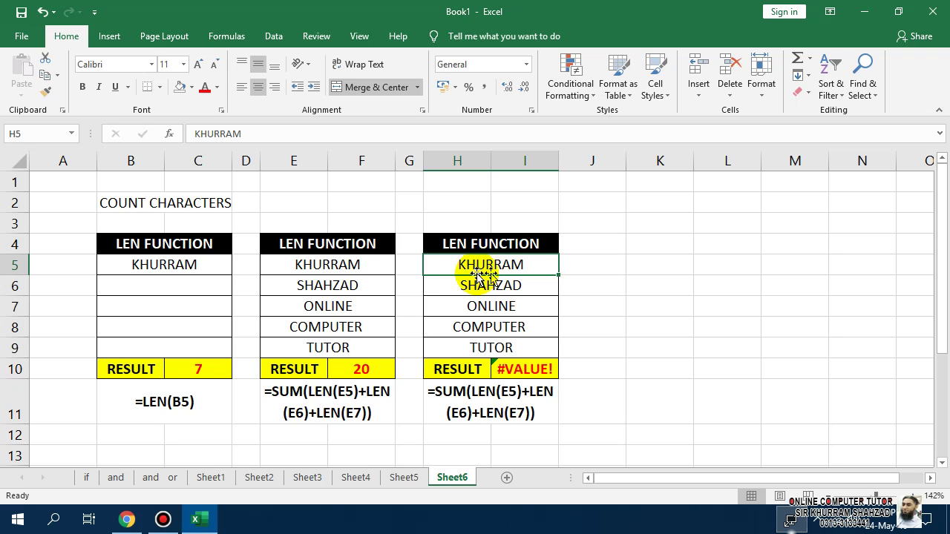
Step: Try H5:H7 as the LEN range in I10's formula and undo the change
left_click(532, 367)
double_click(531, 367)
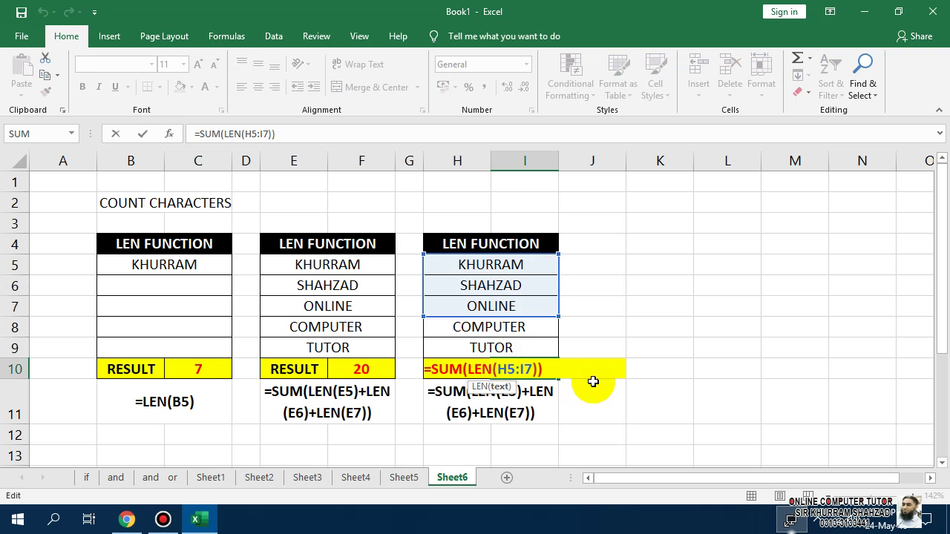
key("BackSpace")
type("H")
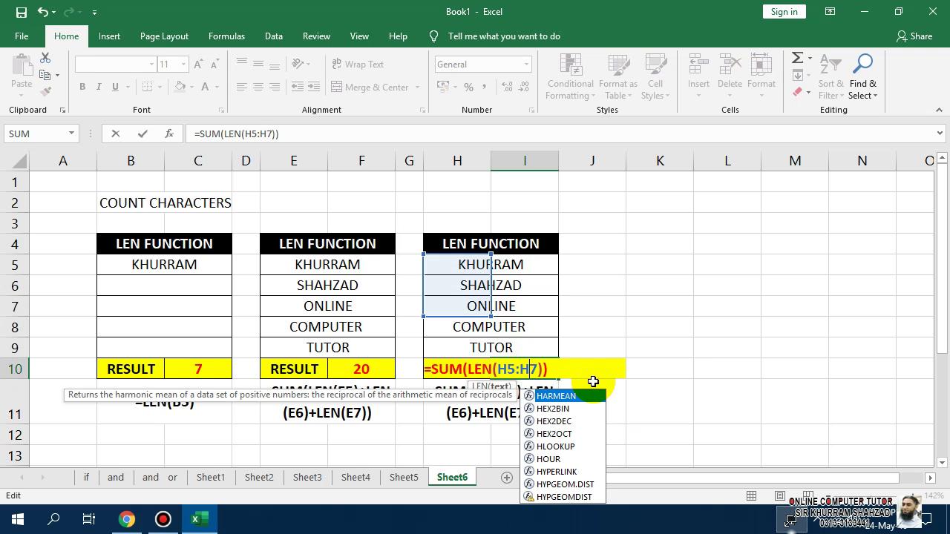
key("Return")
key("Up")
key("F2")
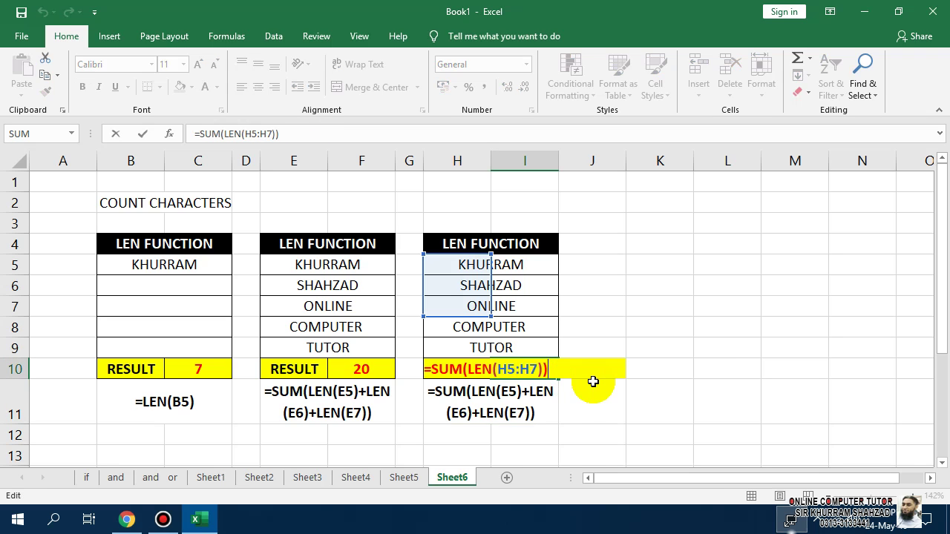
key("Escape")
key("ctrl+z")
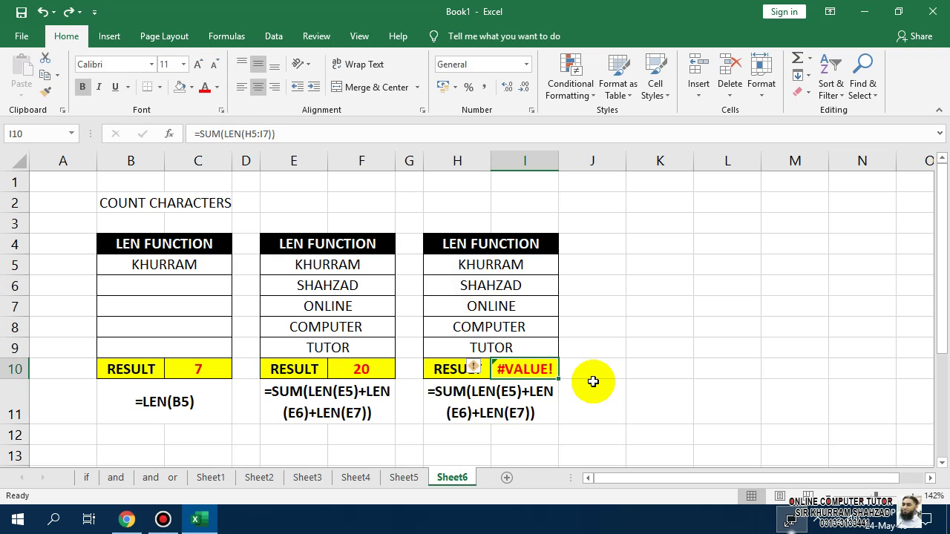
Step: Try manually entered curly braces around the whole formula in I10, as {=SUM(LEN(H5:I7))}
key("F2")
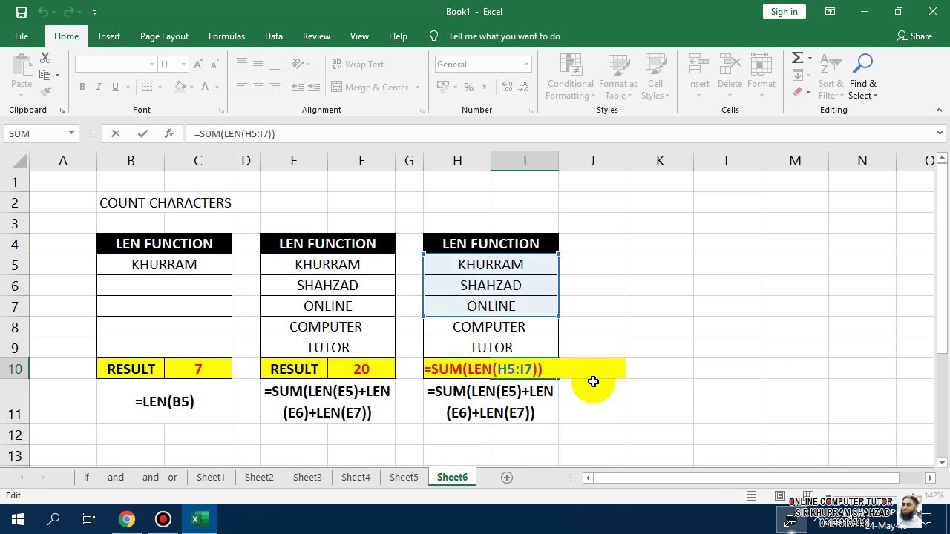
type("}")
key("Left")
key("Left")
key("Left")
key("Left")
key("Left")
key("Left")
key("Left")
key("Left")
key("Left")
key("Left")
key("Left")
key("Left")
key("Left")
key("Left")
key("Left")
key("Left")
type("{")
key("Return")
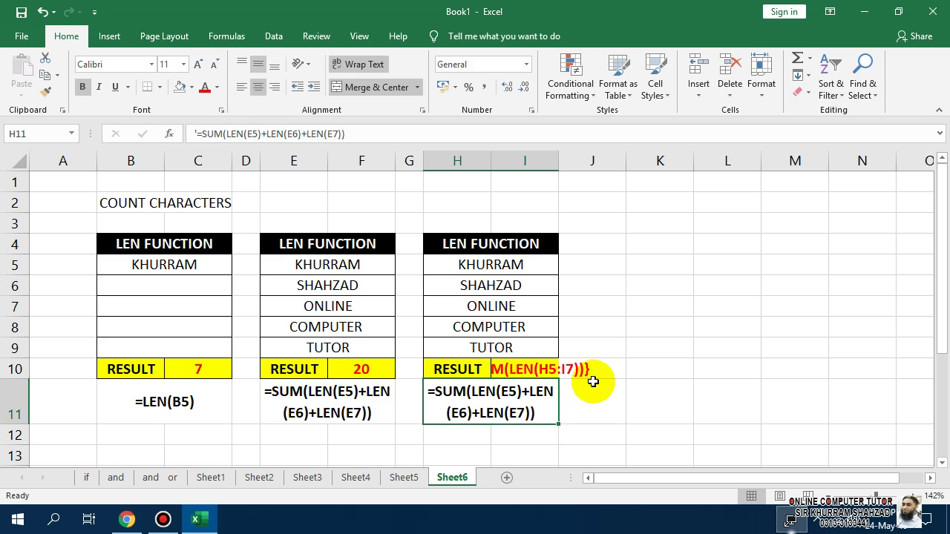
Step: Try to enter I10's braced formula with an extra leading equals sign, as ={=SUM(LEN(H5:I7))}
key("Up")
key("F2")
key("ctrl+Left")
key("ctrl+Left")
key("ctrl+Left")
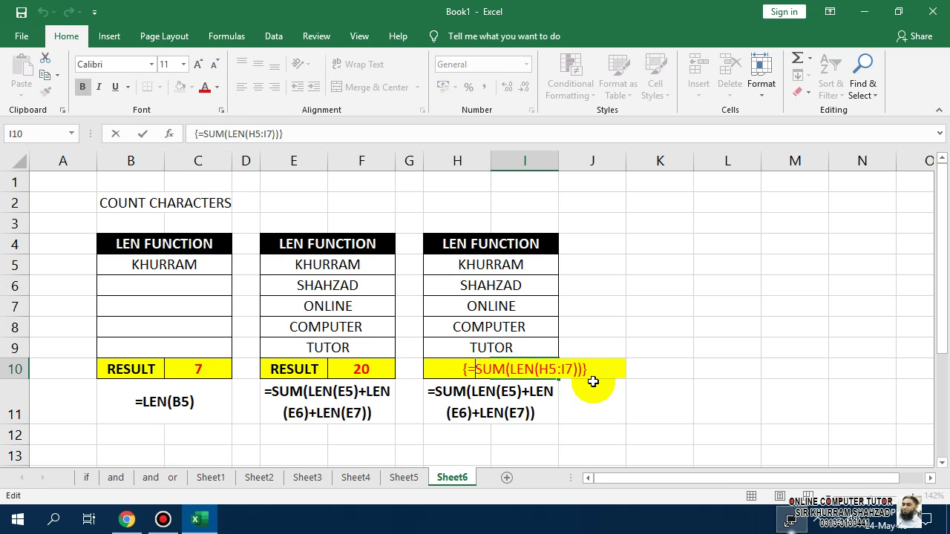
type("=")
key("Return")
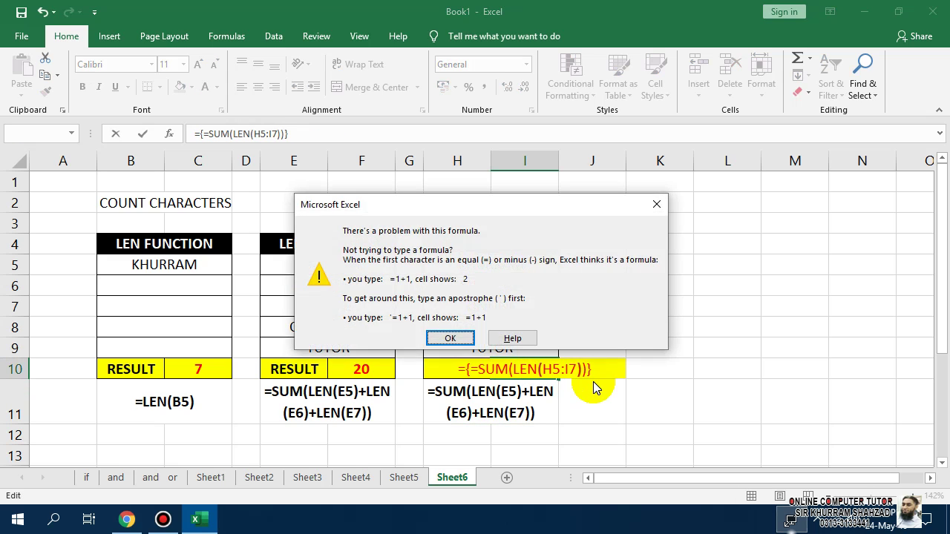
key("Return")
Step: Remove the extra leading equals sign in I10 and try to array-enter {=SUM(LEN(H5:I7))} with its manually entered braces
key("Left")
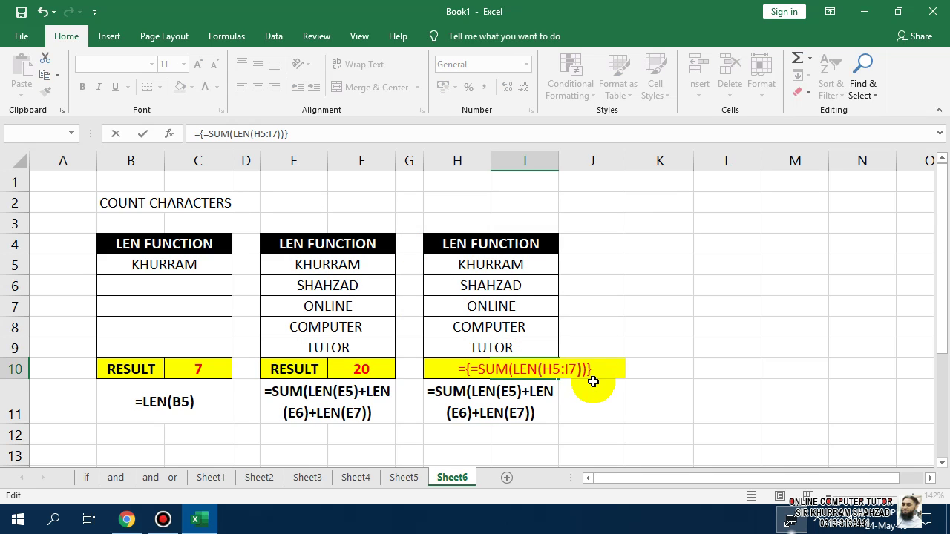
key("BackSpace")
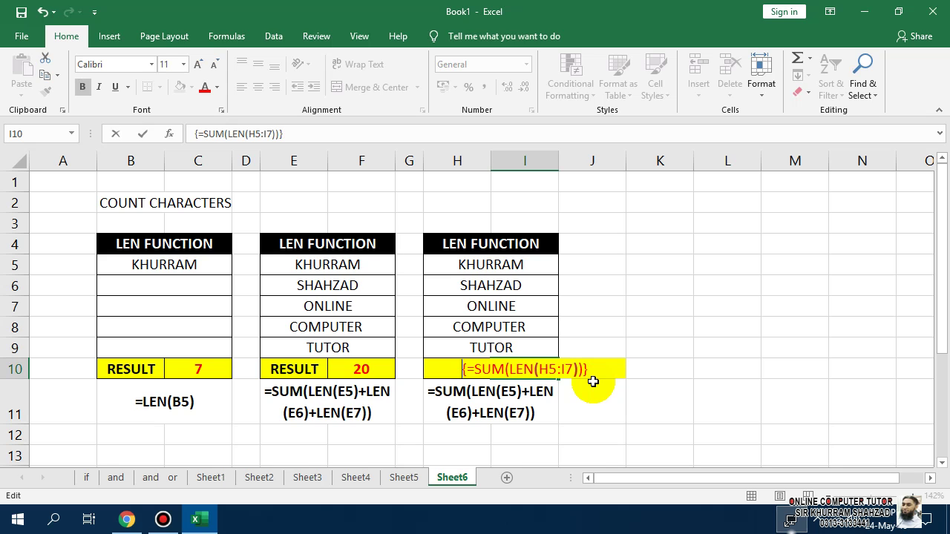
key("ctrl+shift+Return")
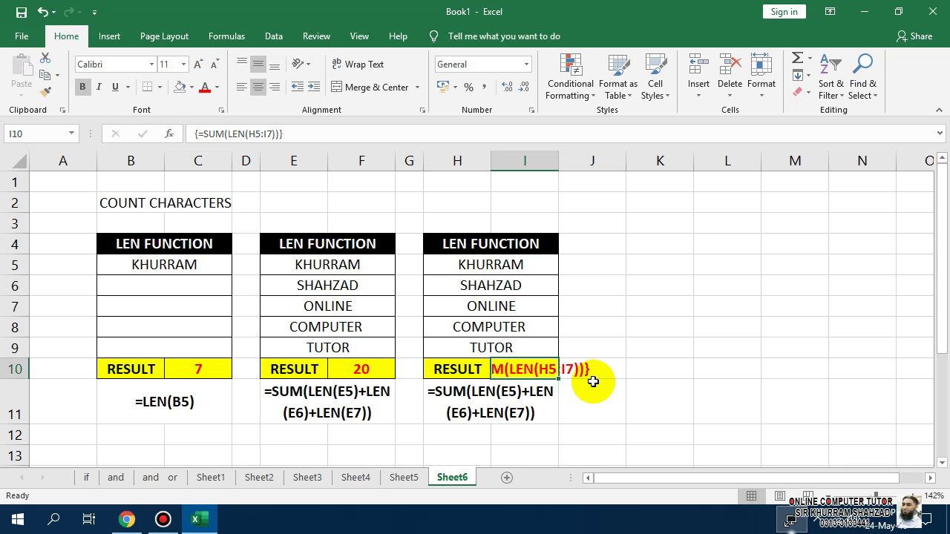
Step: Delete the manually entered braces in I10 and enter =SUM(LEN(H5:I7)) as an array formula
key("F2")
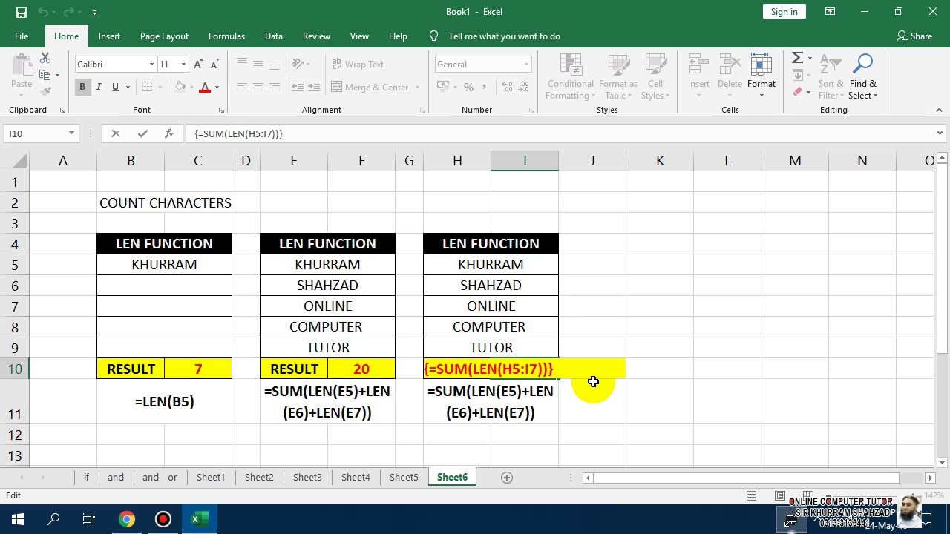
key("BackSpace")
key("Left")
key("Left")
key("Left")
key("Left")
key("Left")
key("Left")
key("Left")
key("Left")
key("Left")
key("Left")
key("Left")
key("Left")
key("Left")
key("Left")
key("Left")
key("Left")
key("Left")
key("Delete")
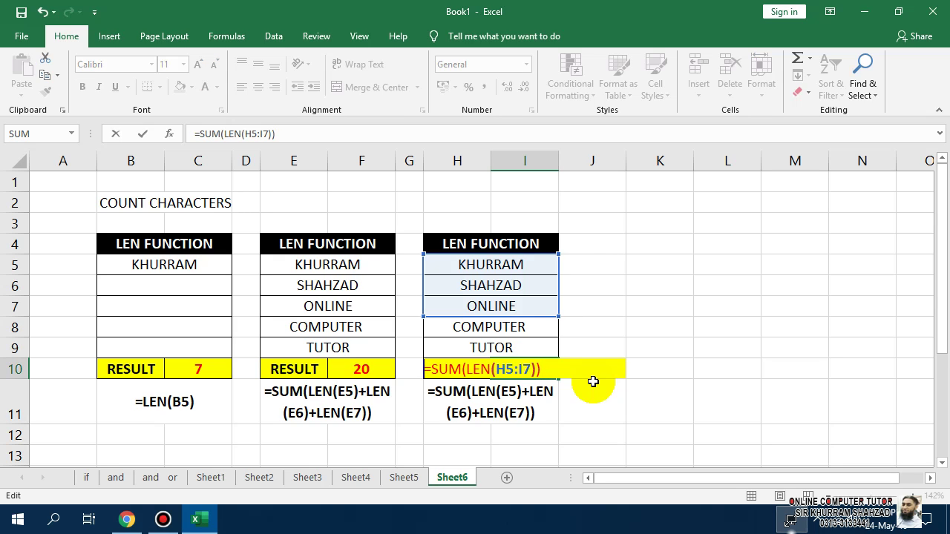
key("End")
key("ctrl+shift+Return")
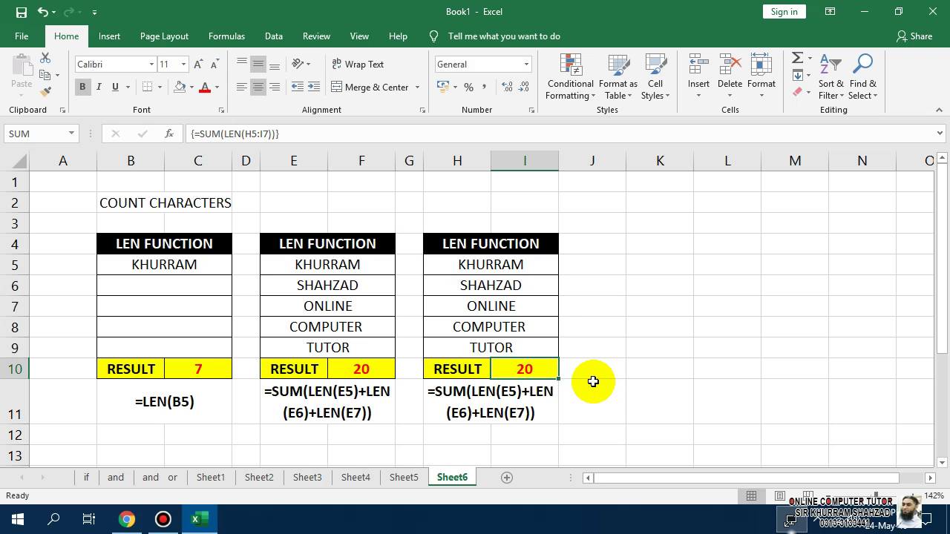
Step: Re-enter the formula in I10 as an ordinary formula and convert it back to an array formula
key("Down")
key("Up")
key("F2")
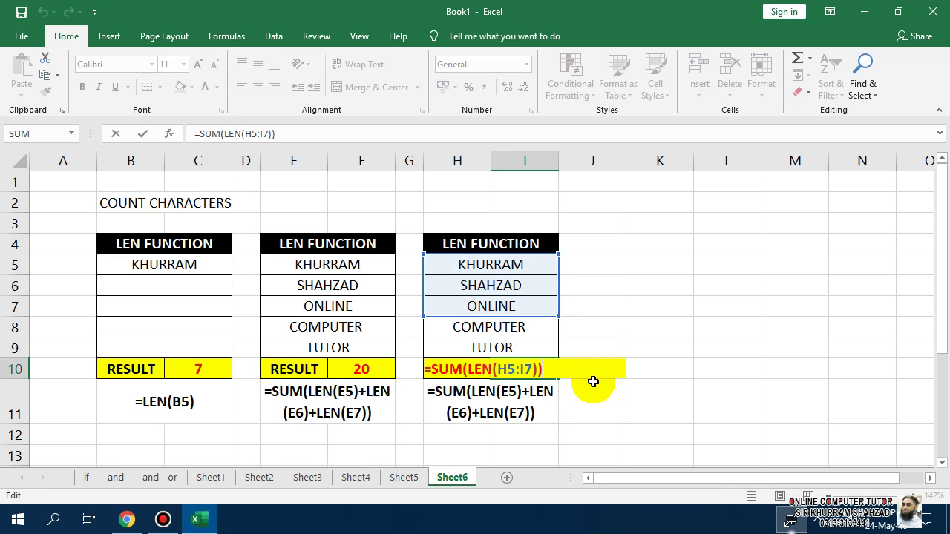
key("ctrl+Return")
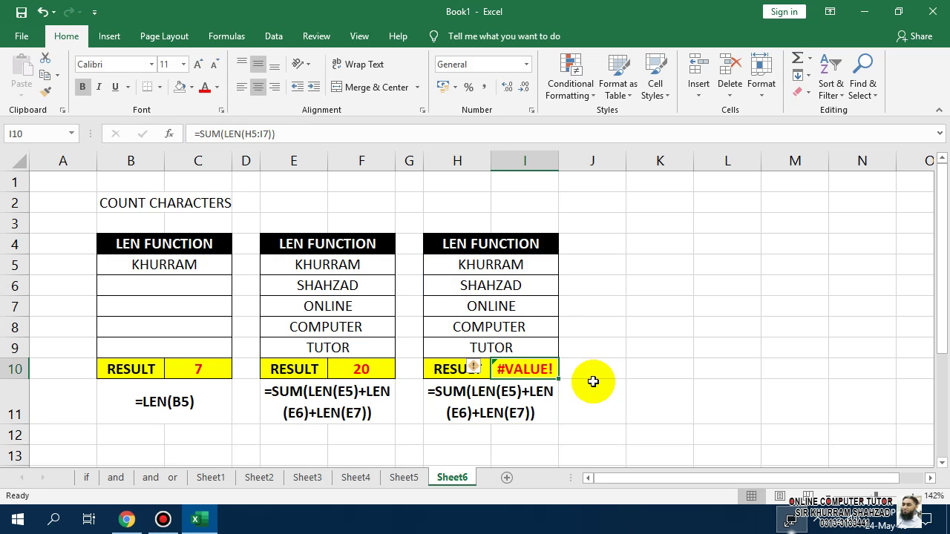
key("F2")
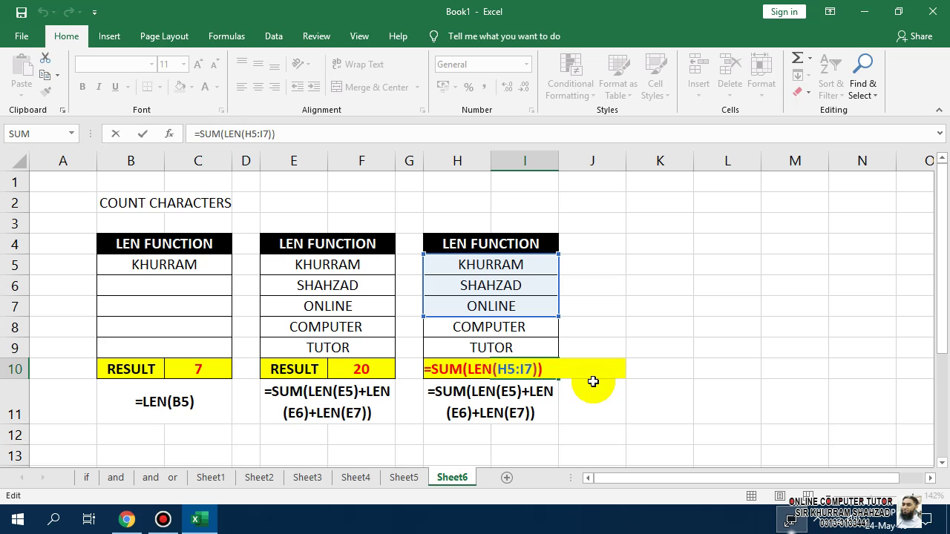
key("ctrl+shift+Return")
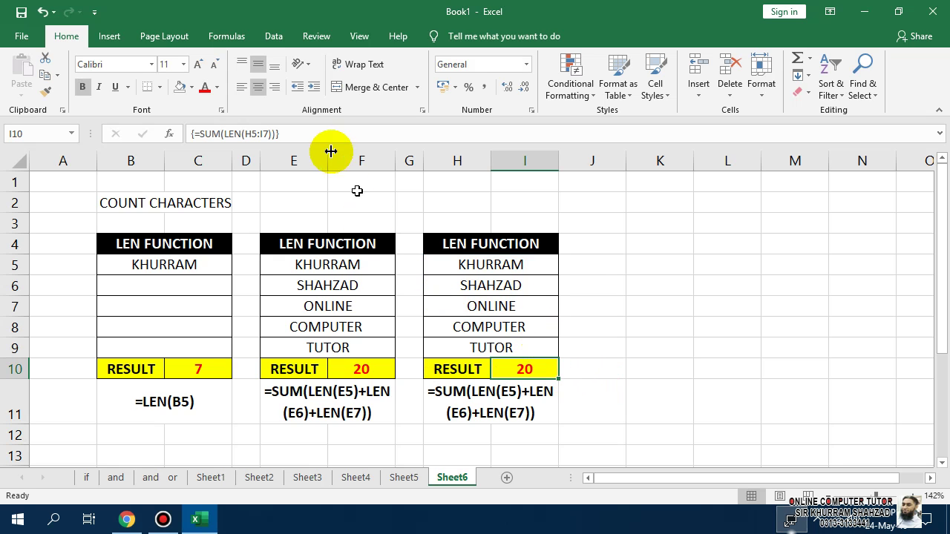
Step: Copy the formula text from I10 and replace the label in H11 with it as plain text, =SUM(LEN(H5:I7))
left_click_drag(301, 132, 129, 128)
key("ctrl+c")
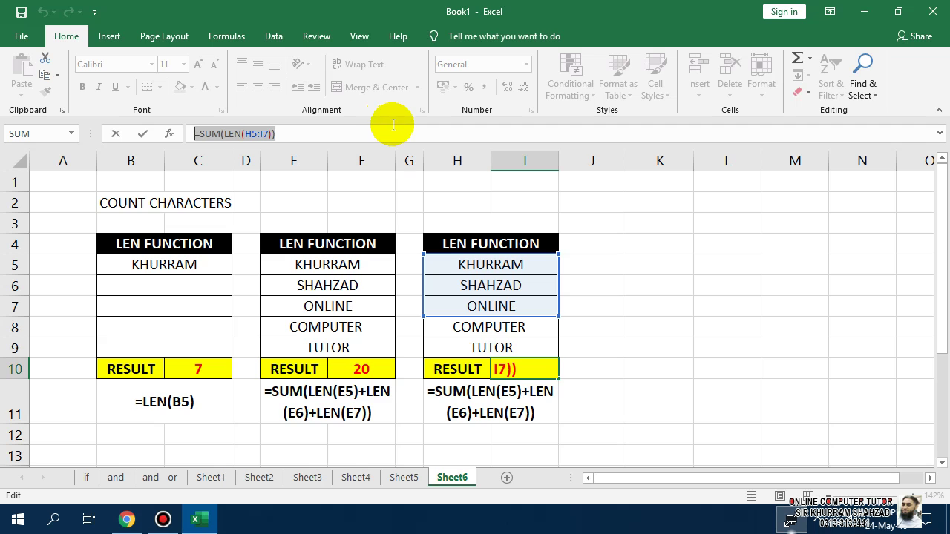
key("Escape")
left_click(520, 405)
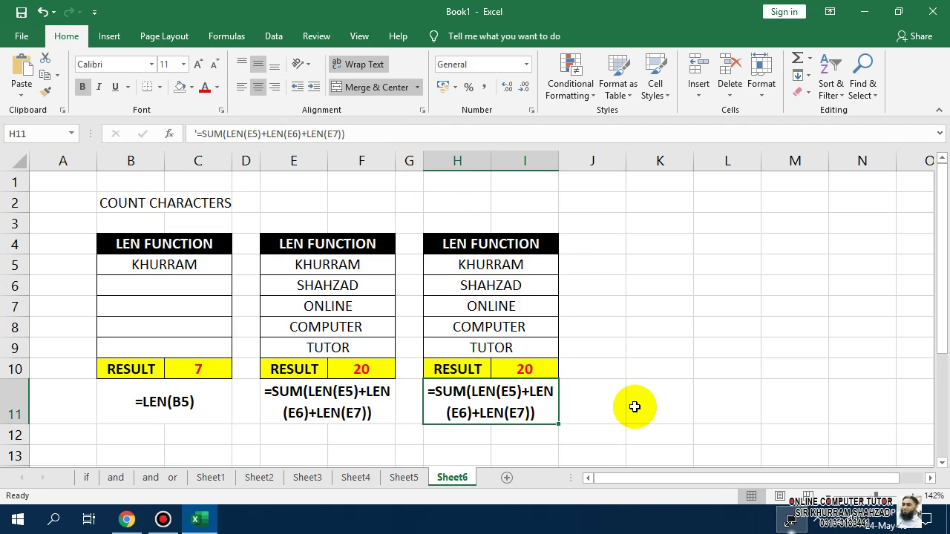
type("'")
key("ctrl+v")
key("Return")
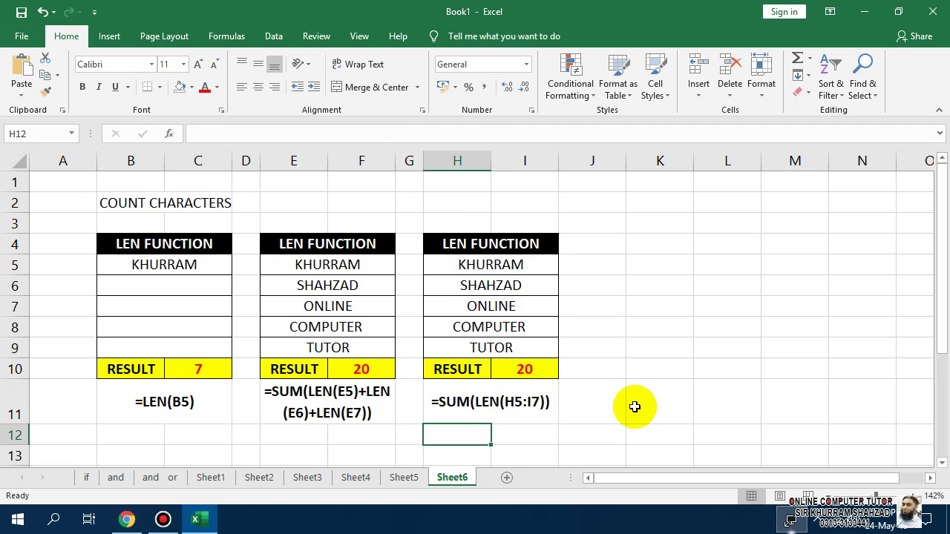
Step: Clear the result in I10 and enter =SUM(LEN(H5:I7)) there again as an array formula
left_click(525, 371)
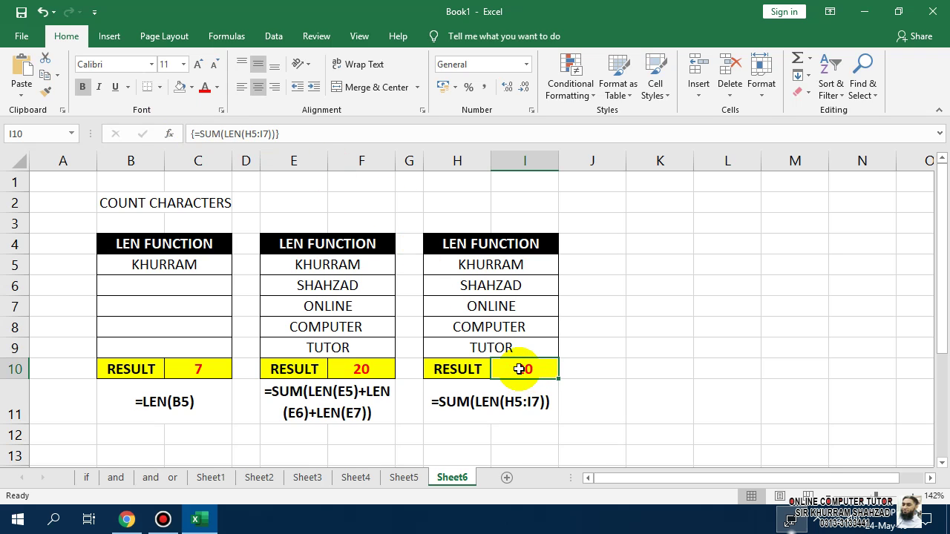
key("Delete")
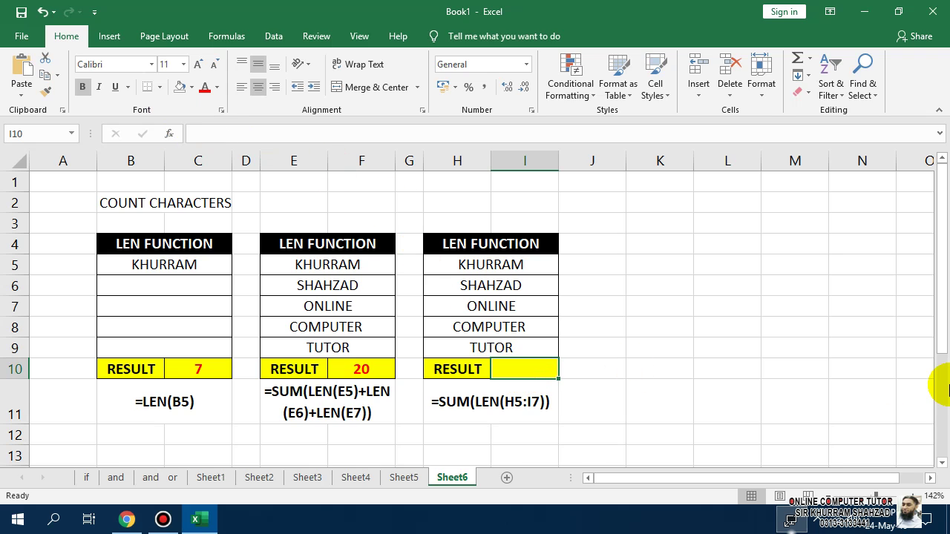
type("=SUM")
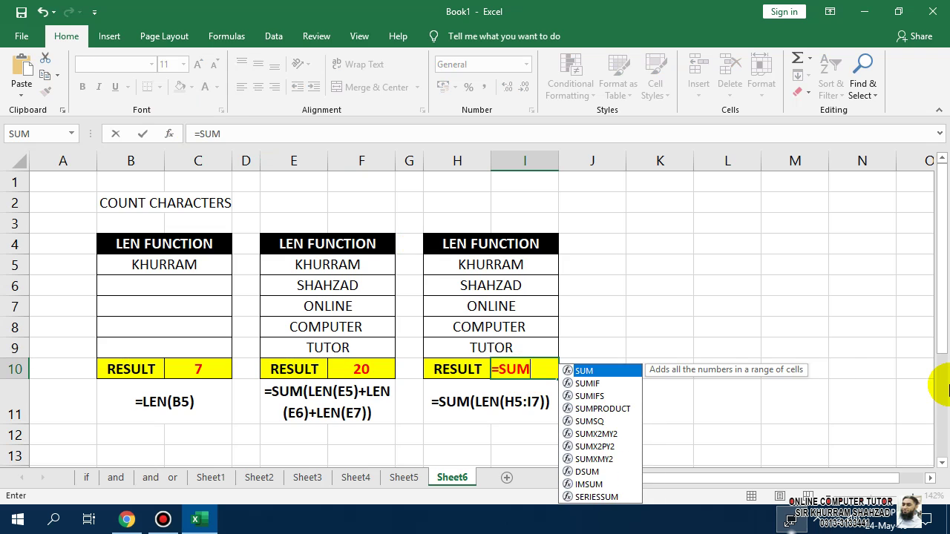
type("(")
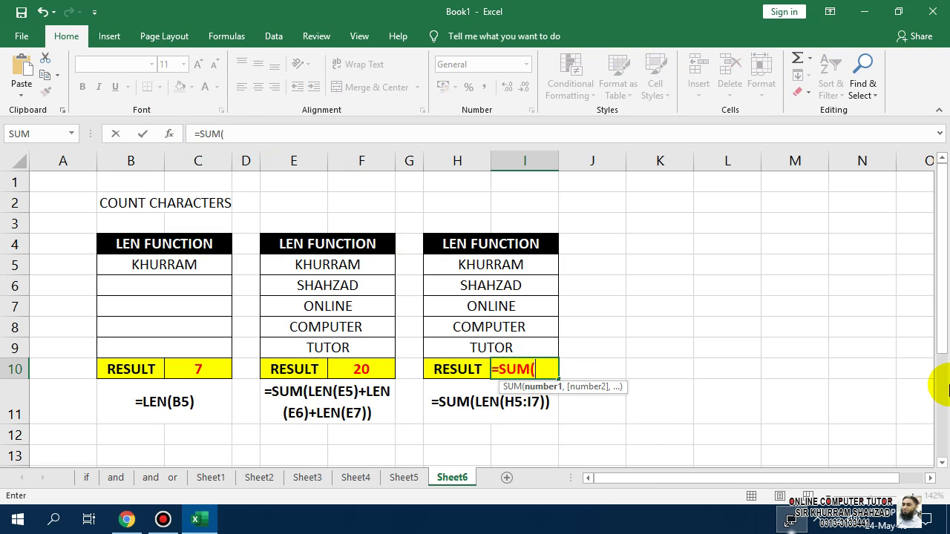
type("LEN")
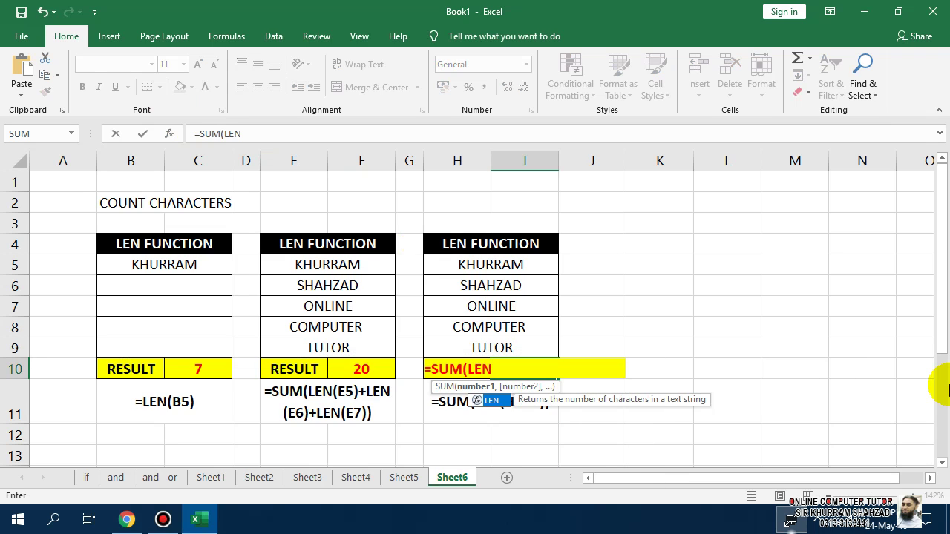
type("(")
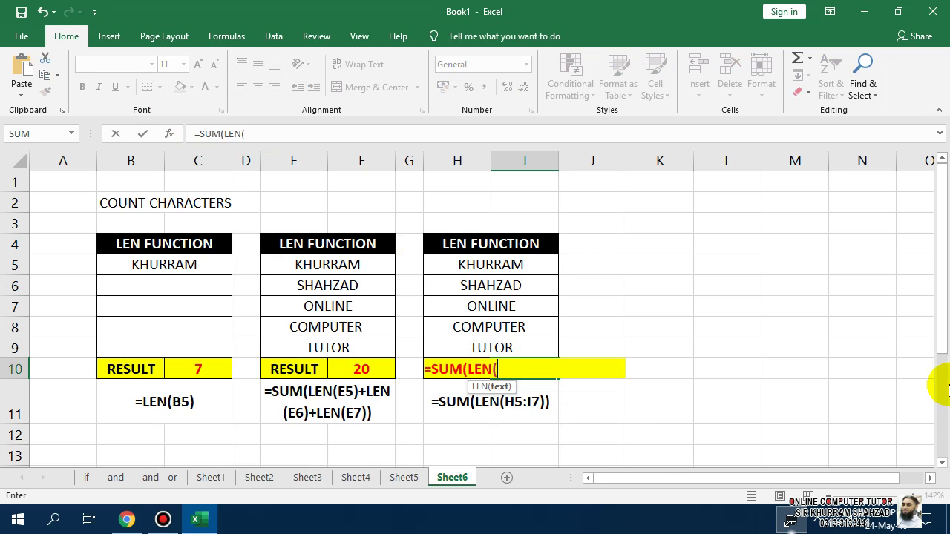
left_click_drag(475, 266, 494, 305)
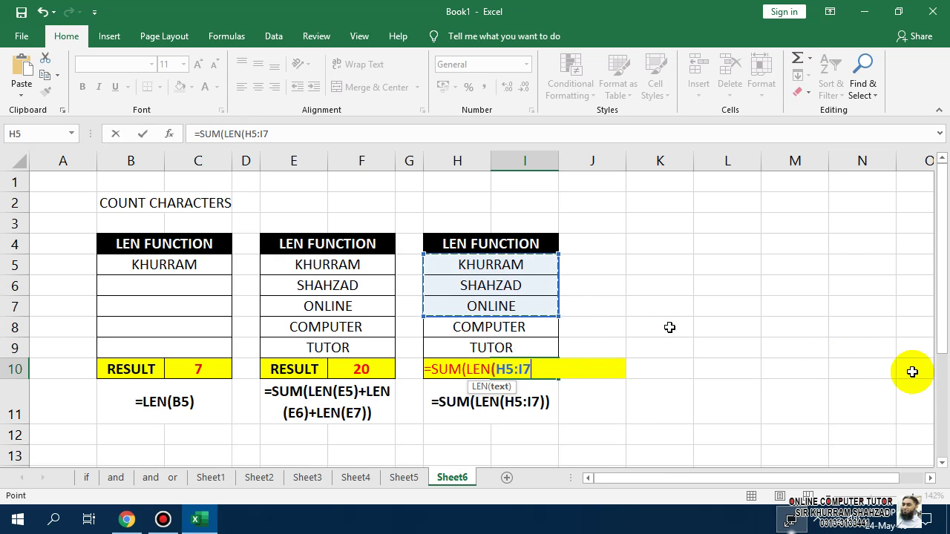
type("))")
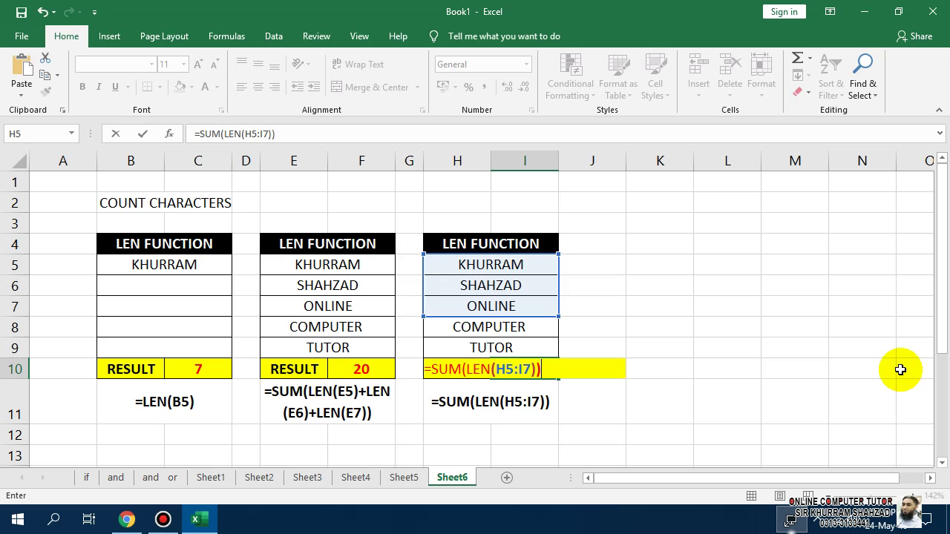
key("ctrl+shift+Return")
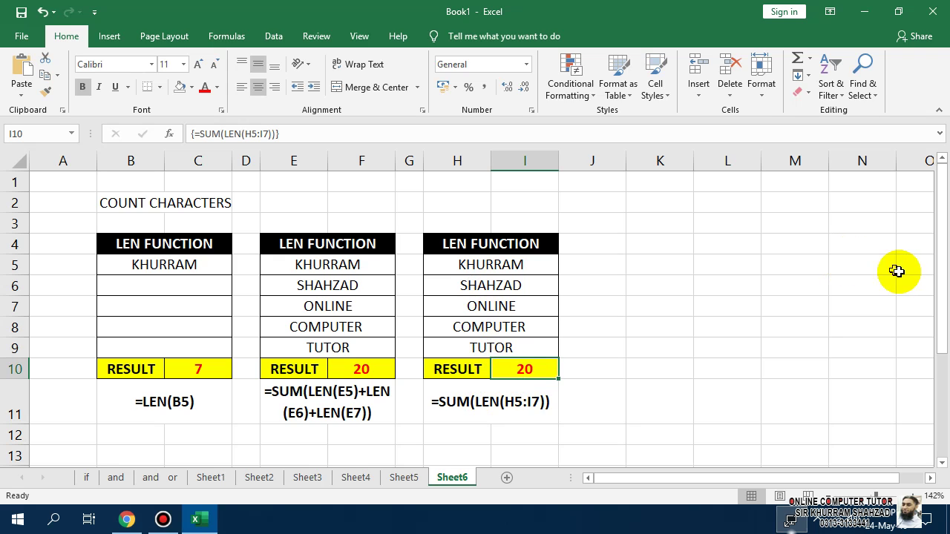
Step: Copy the third LEN FUNCTION table with its formula label, H4:I11, to K4 and narrow the spacer column J
left_click_drag(543, 250, 522, 412)
key("ctrl+c")
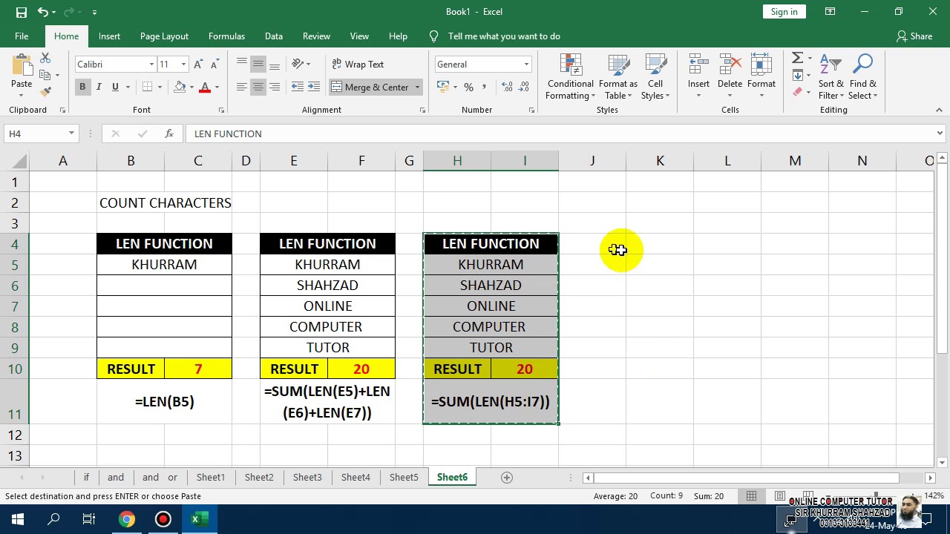
left_click(643, 244)
key("ctrl+v")
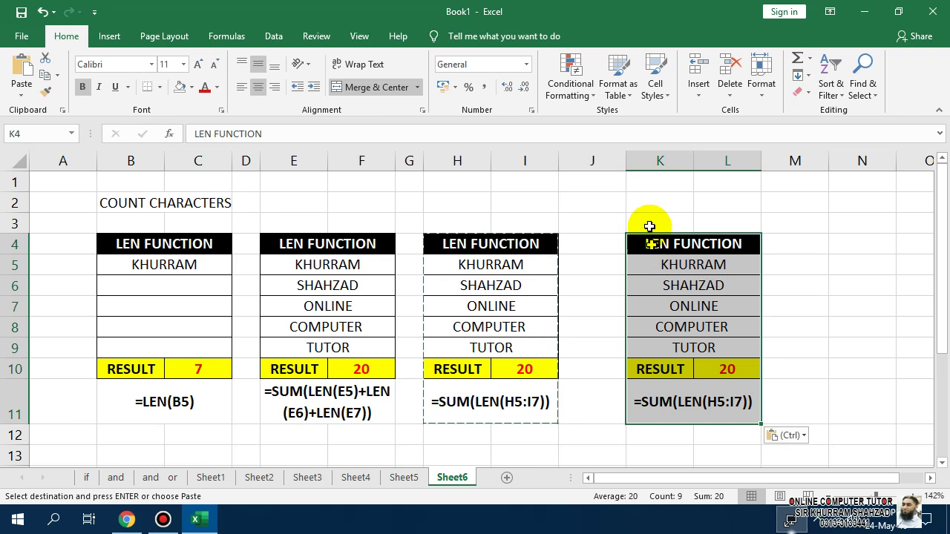
left_click_drag(625, 161, 594, 160)
left_click(630, 261)
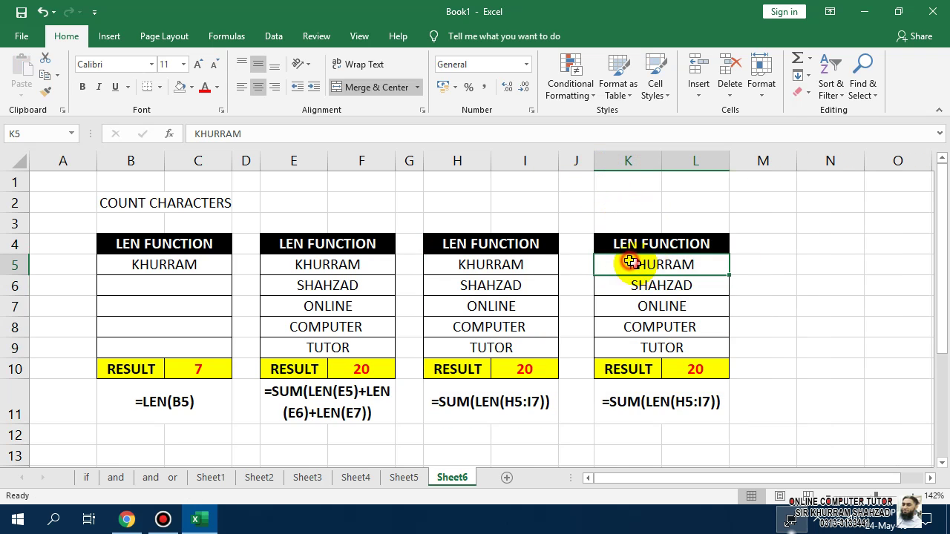
Step: Clear the copied result in L10 and begin a new formula there with =LEN(K5)
left_click(687, 369)
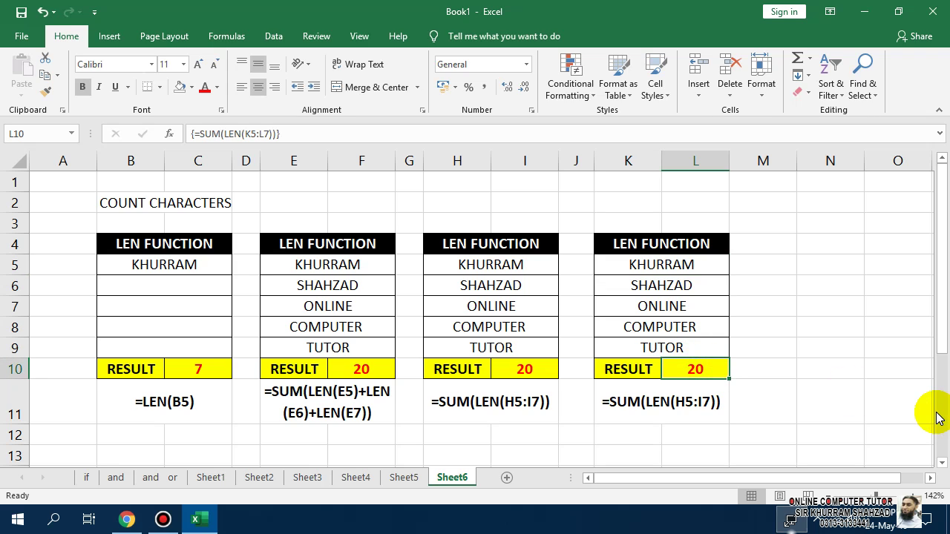
key("Delete")
type("=LE")
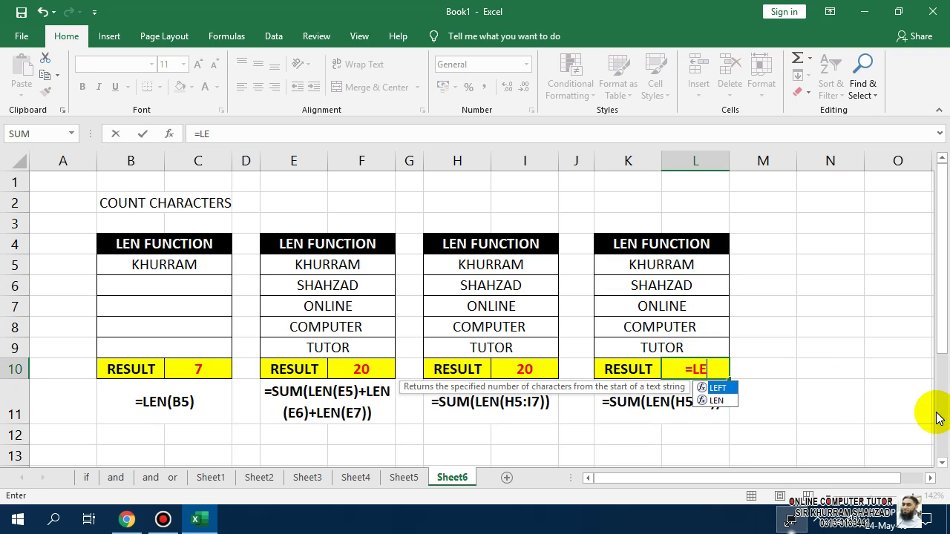
type("N(")
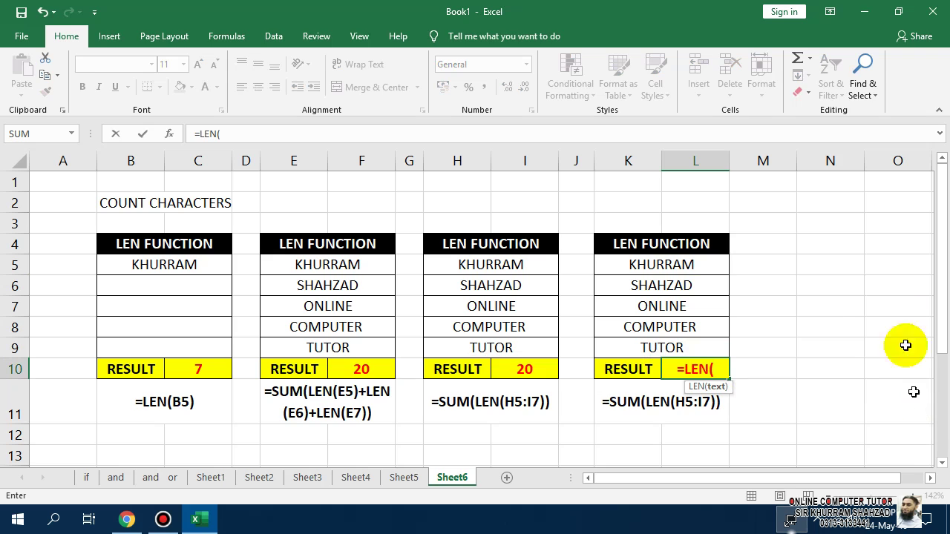
left_click(705, 268)
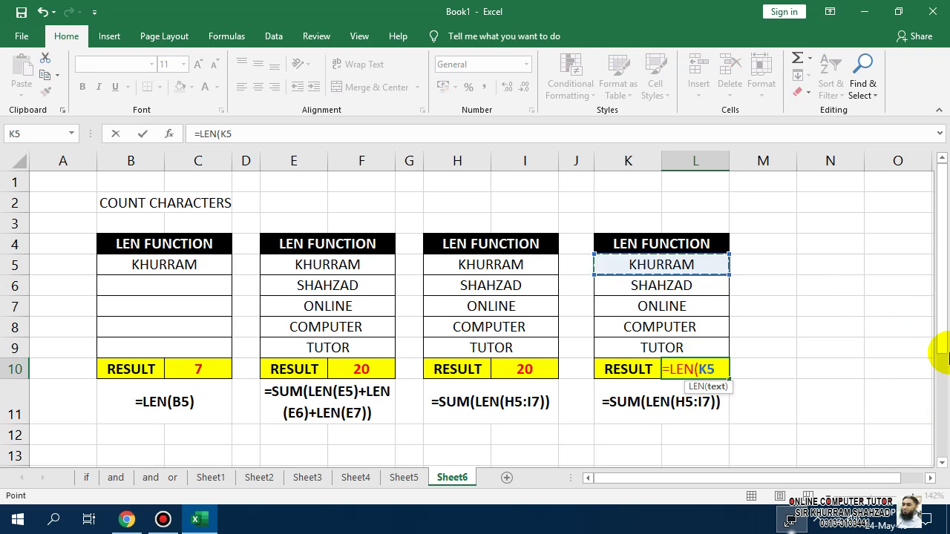
type(")")
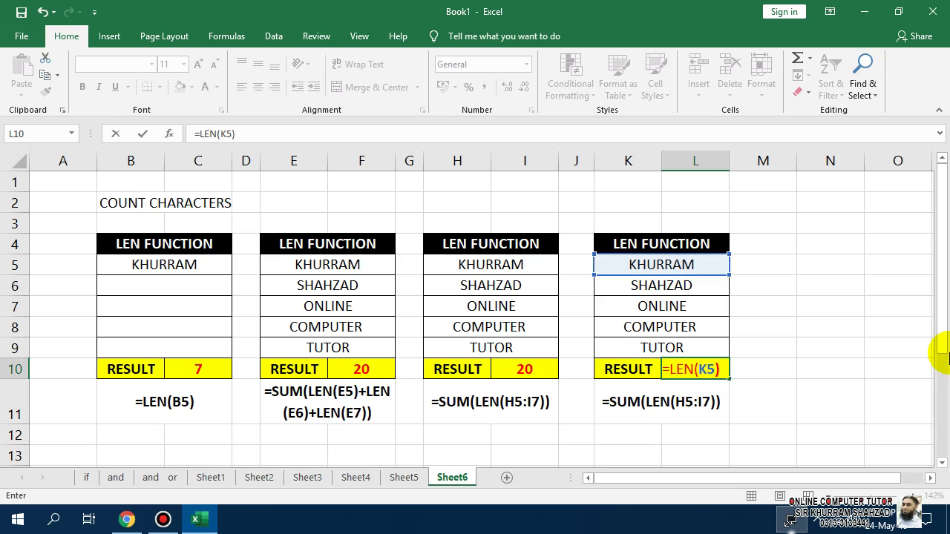
Step: Complete the L10 formula as =LEN(K5)-LEN(SUBSTITUTE(K5,"A","")) to count the letter A in K5
type("-LEN")
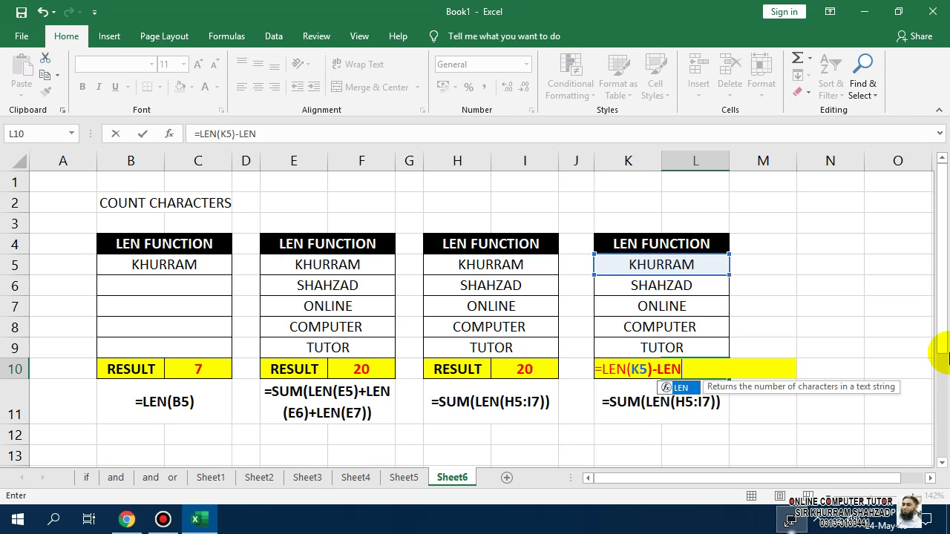
type("(")
type("SU")
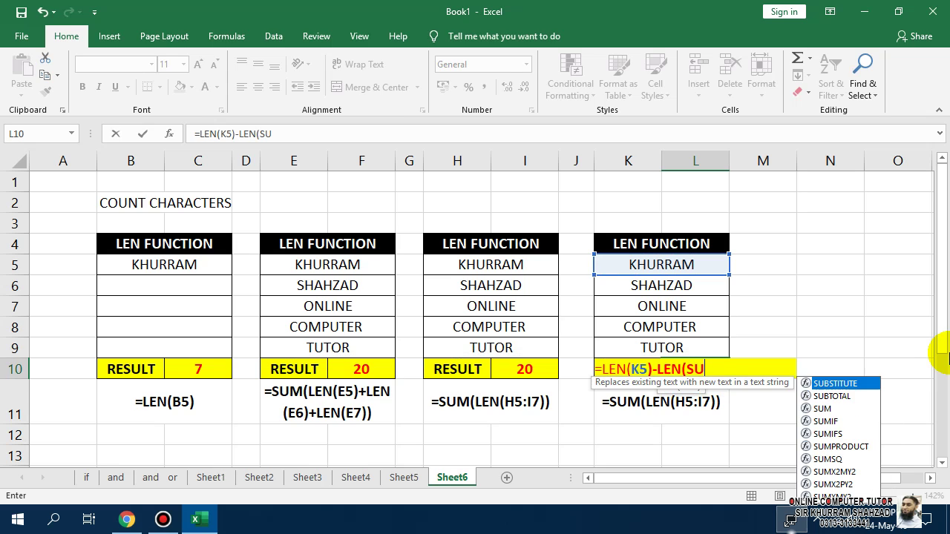
type("BS")
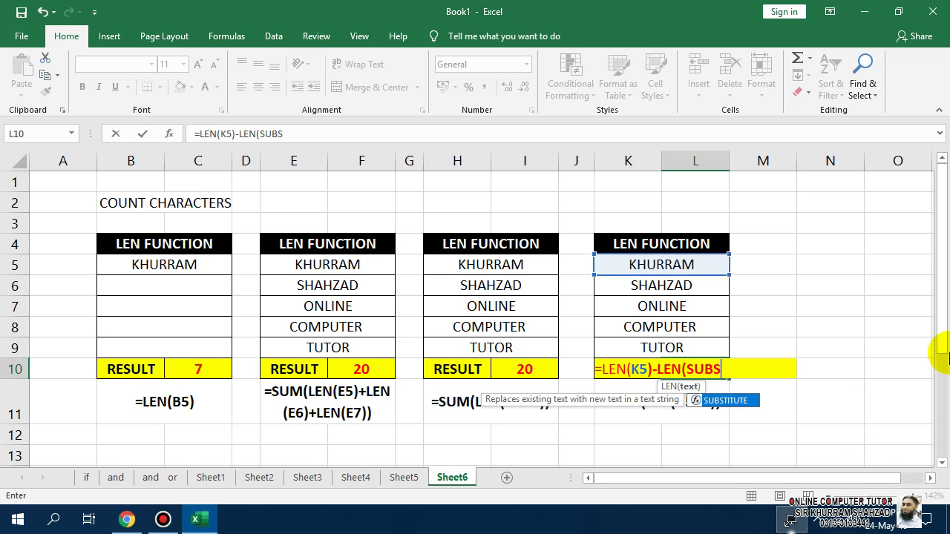
type("TITUTE(")
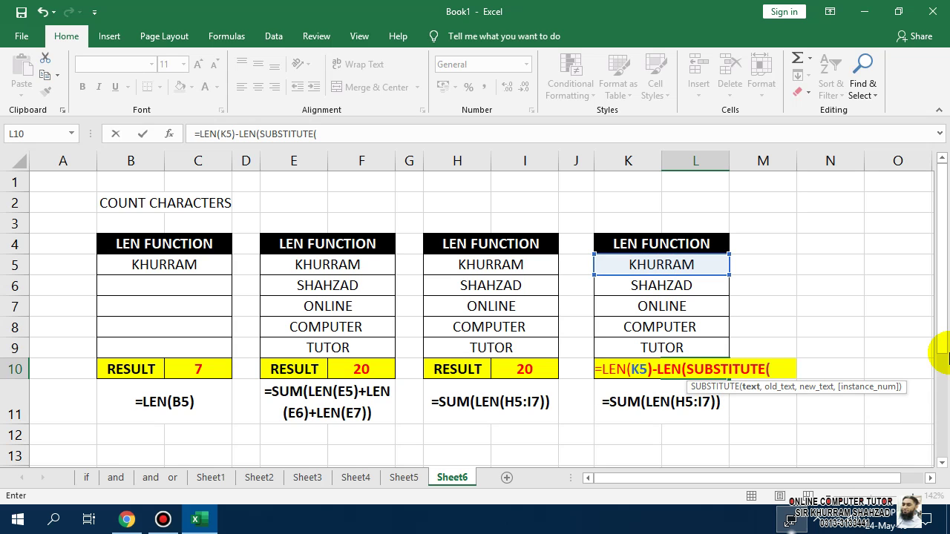
left_click(694, 262)
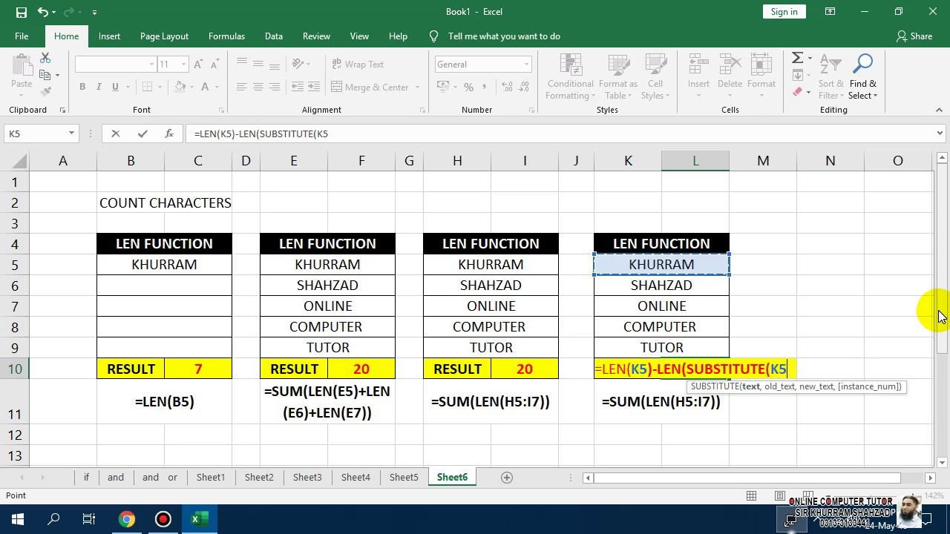
type(",\"")
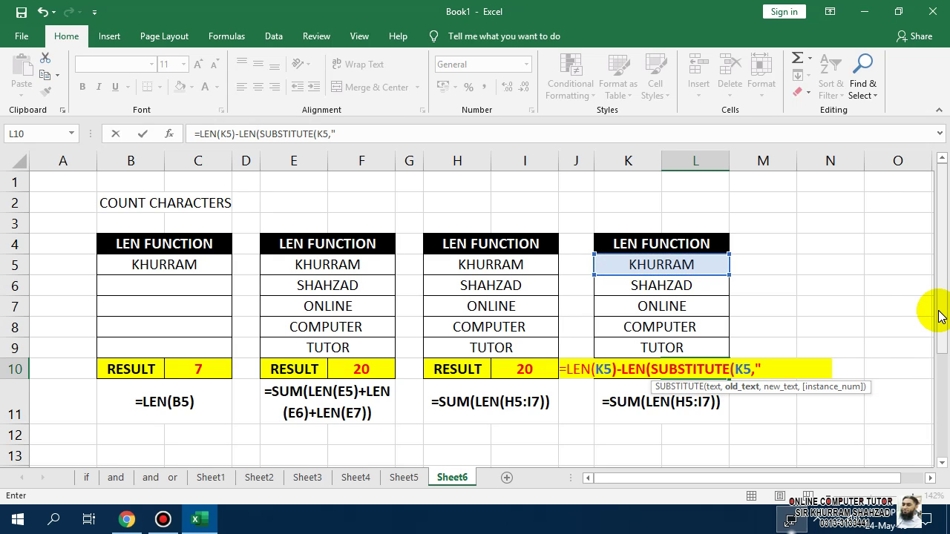
type("Z")
key("BackSpace")
type("A\",")
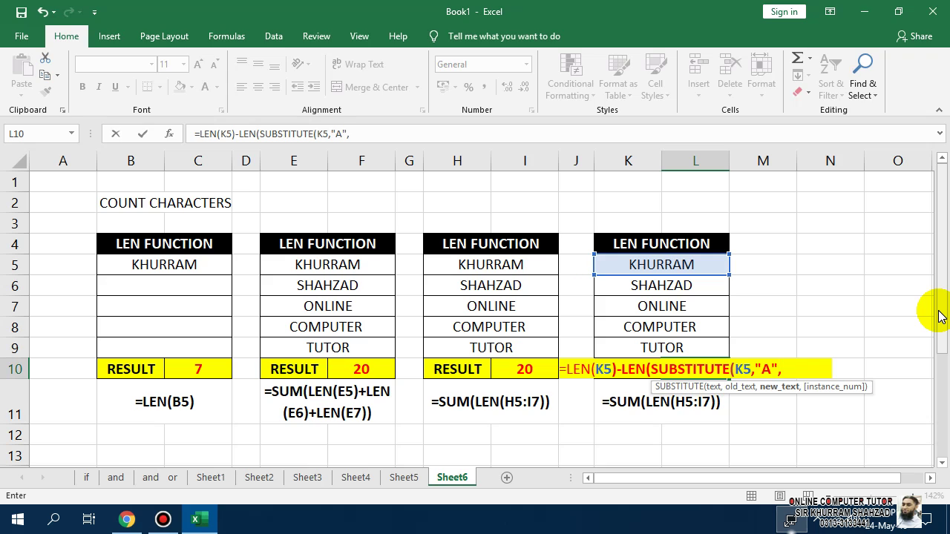
type("\"\"))")
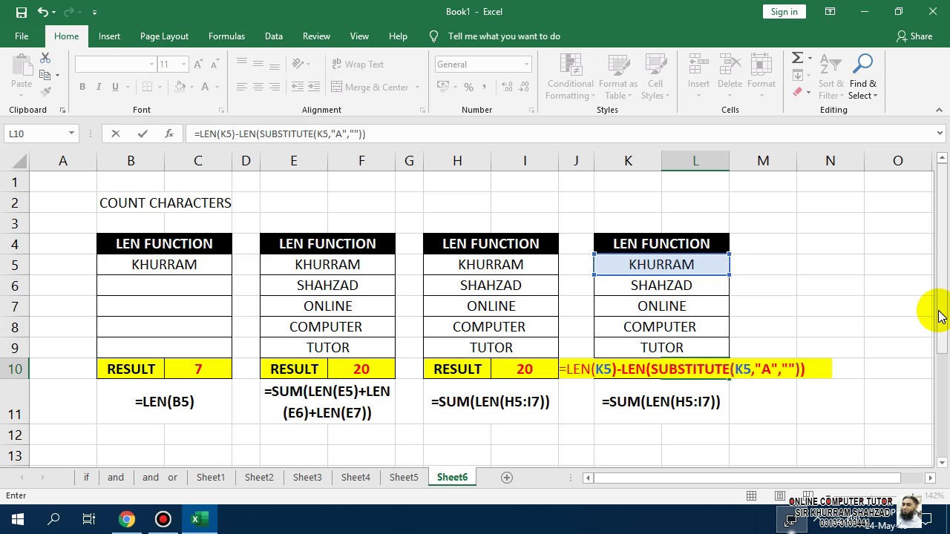
key("Return")
key("Up")
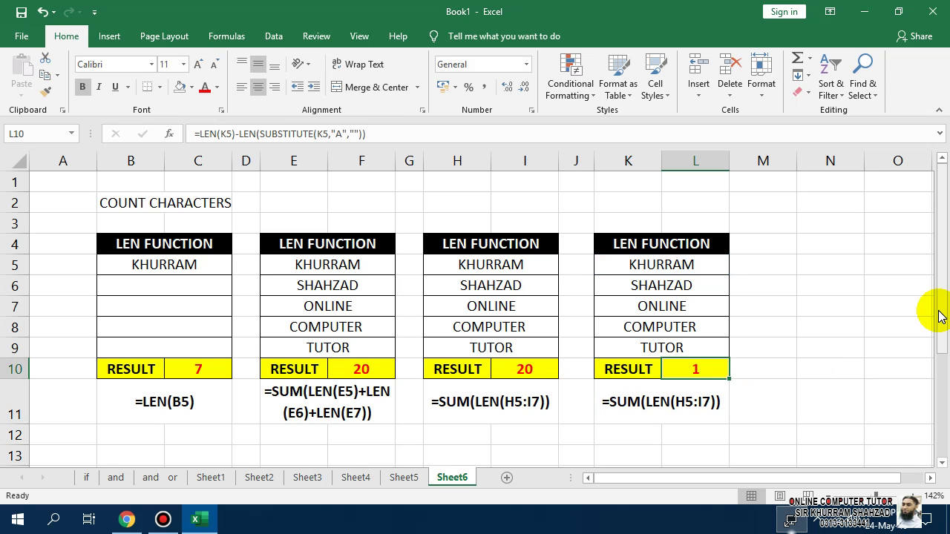
Step: Examine the old-text and new-text arguments of SUBSTITUTE in the L10 formula, leaving the formula as it is
key("F2")
key("Left")
key("Left")
key("Left")
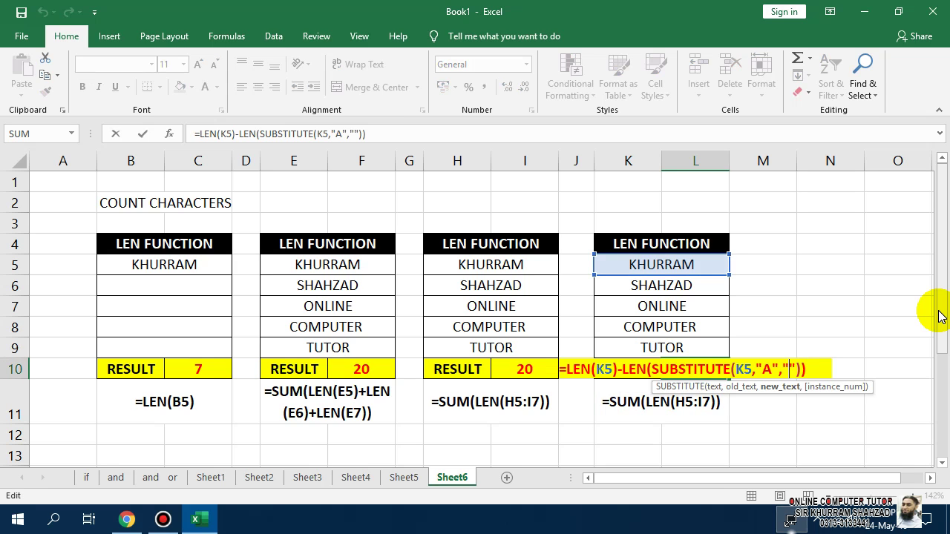
key("Left")
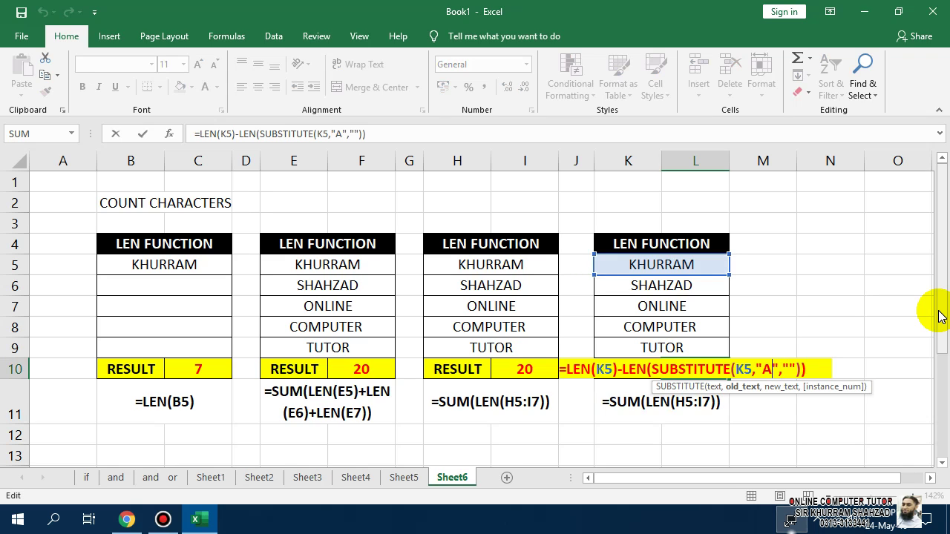
key("Right")
key("Return")
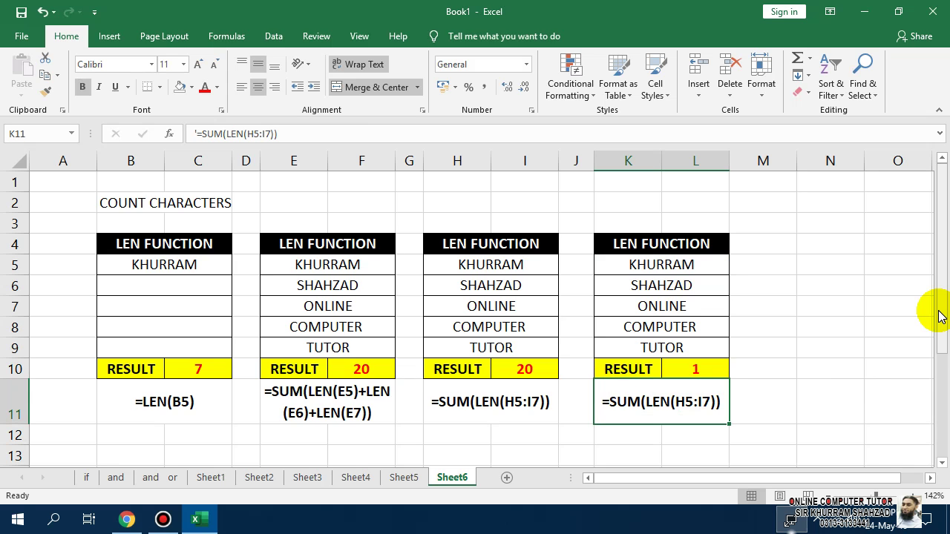
key("Up")
key("Up")
key("Down")
key("Down")
key("Up")
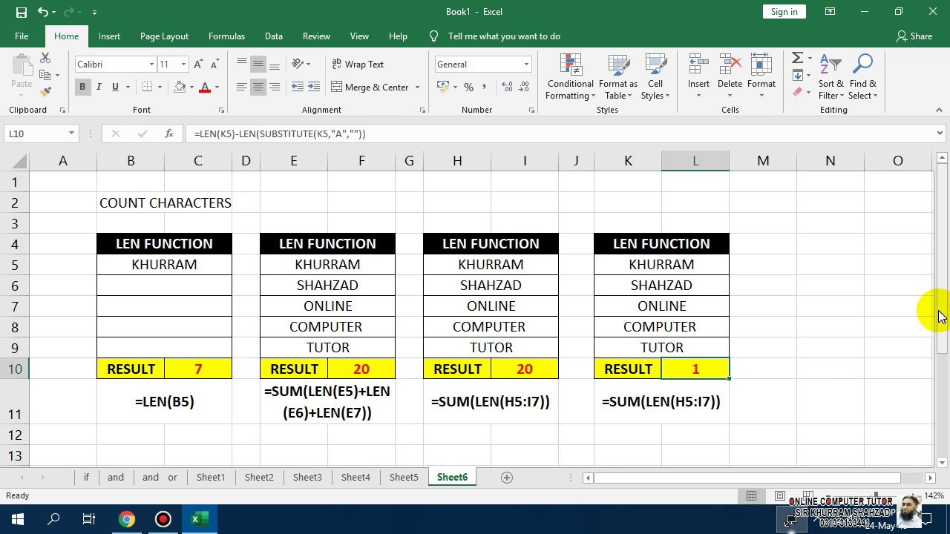
Step: Merge and center the COUNT CHARACTERS title across B2:L2, with middle vertical alignment
left_click_drag(111, 198, 690, 206)
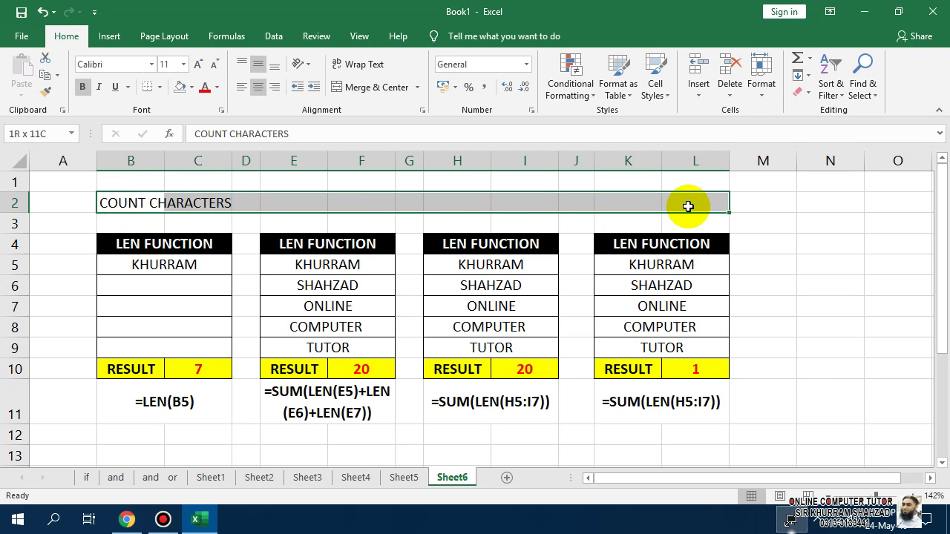
left_click(258, 87)
left_click(257, 64)
left_click(376, 87)
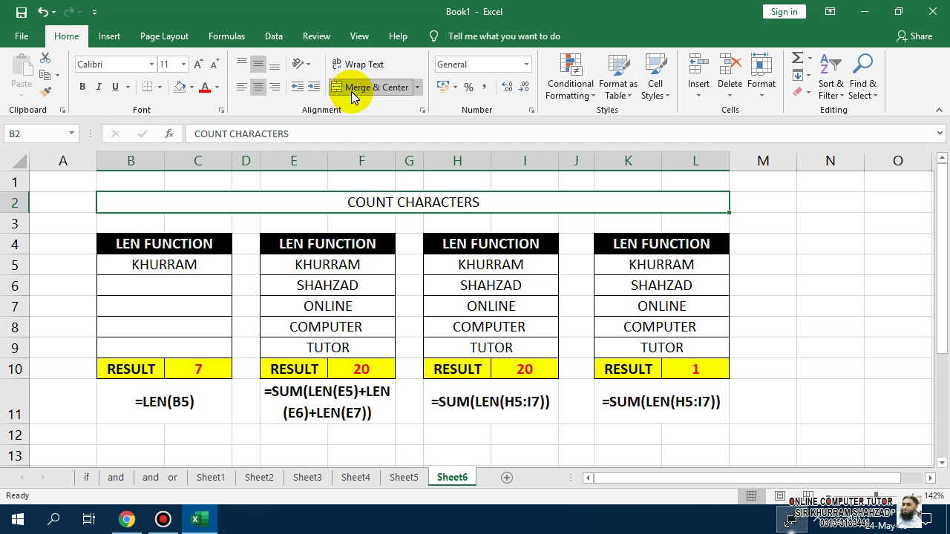
Step: Make the merged COUNT CHARACTERS title bold and increase its font size to 18
left_click(80, 86)
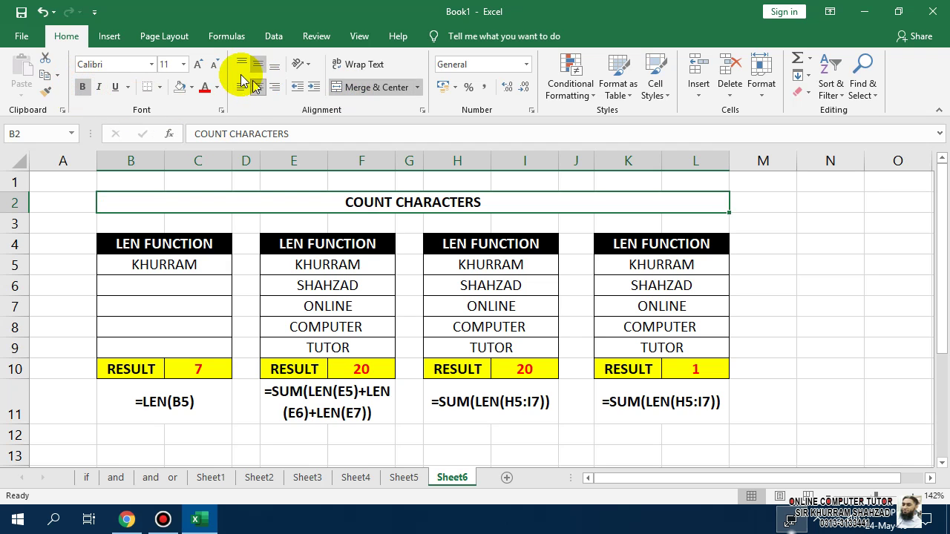
left_click(196, 65)
left_click(196, 65)
left_click(196, 66)
left_click(196, 65)
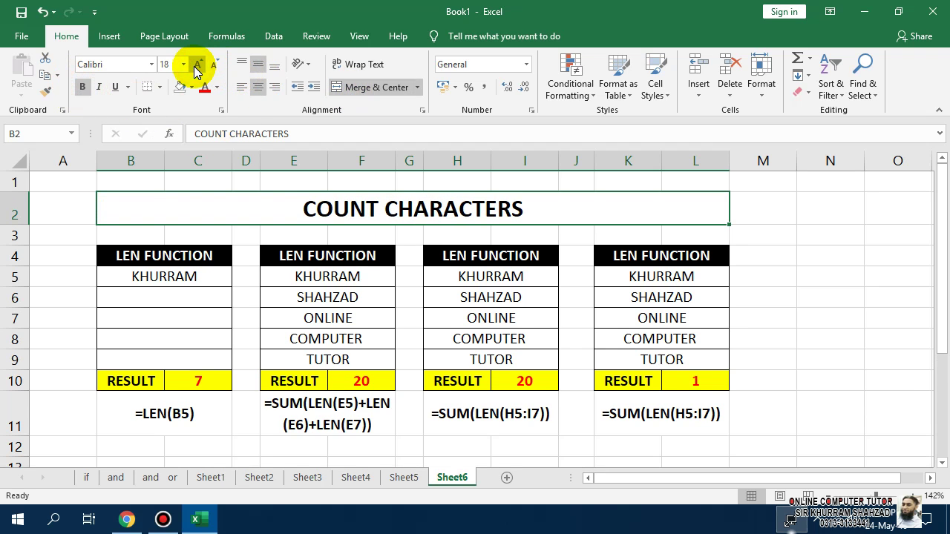
left_click(753, 384)
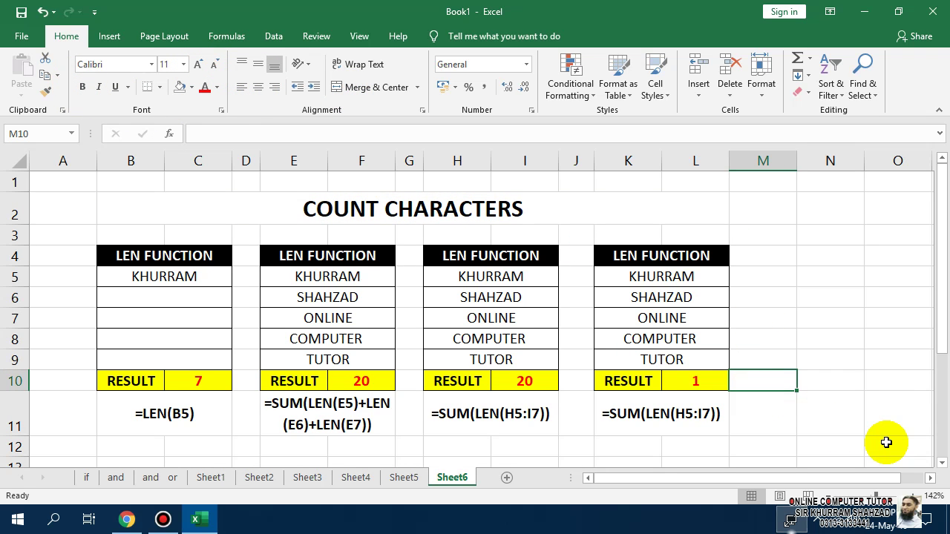